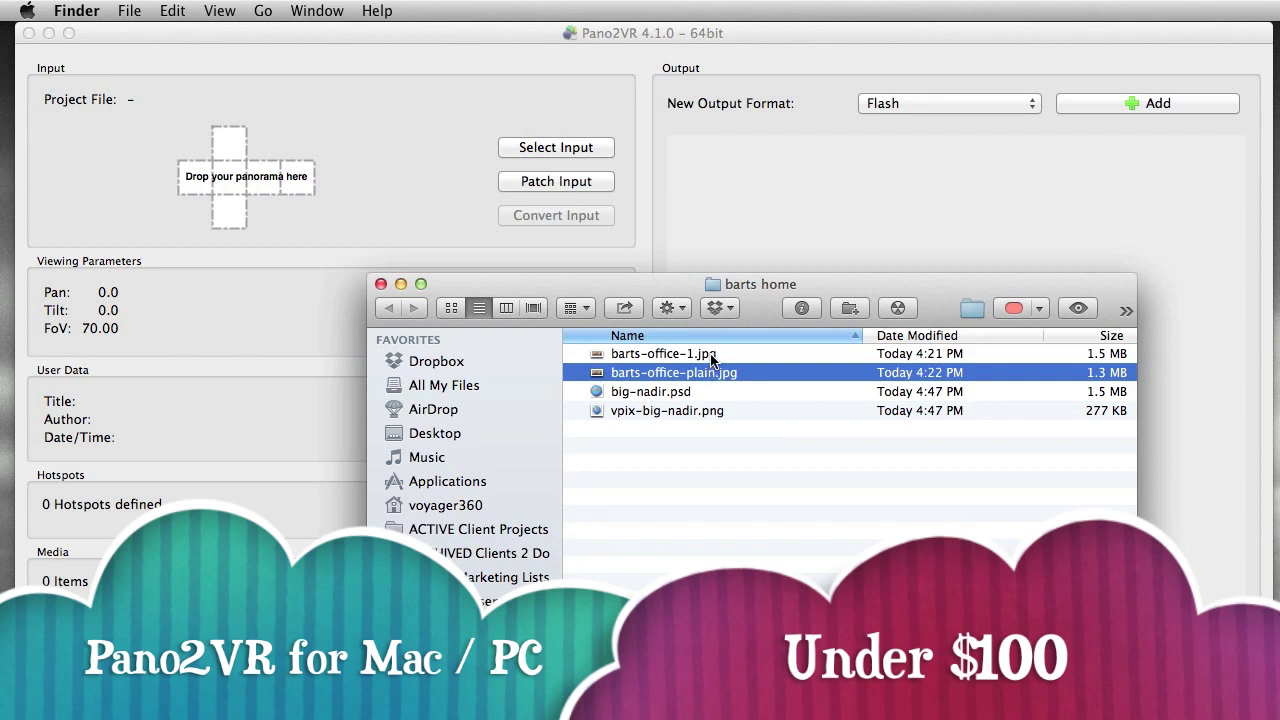
Step: View the whole barts-office-plain.jpg panorama in Preview and examine the tripod and black strip along the floor
double_click(708, 372)
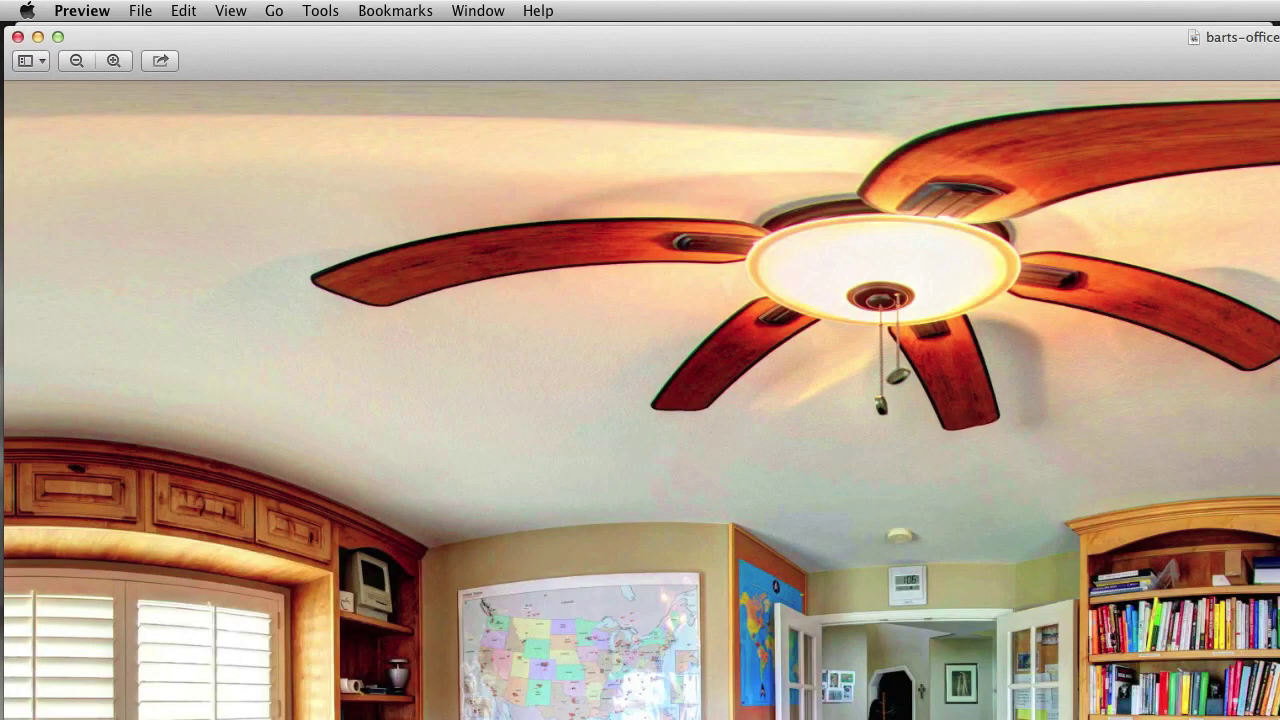
key("super+minus")
key("super+minus")
key("super+minus")
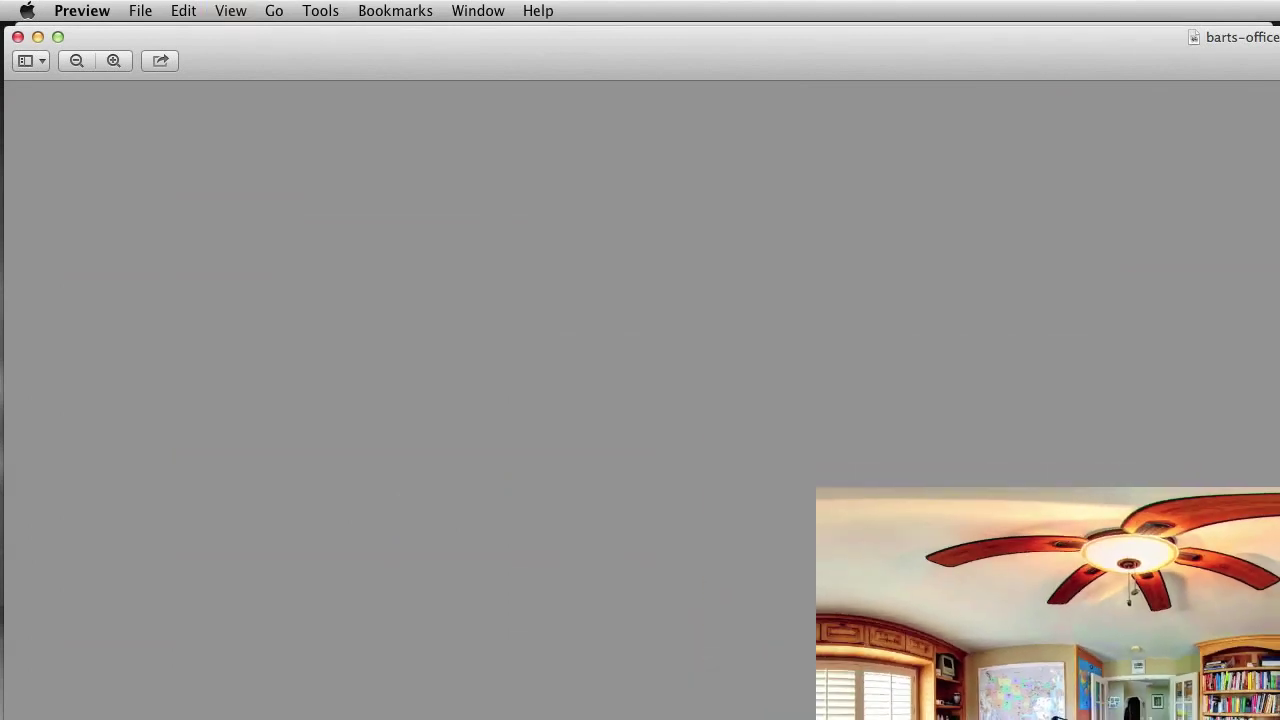
left_click_drag(1279, 719, 1251, 667)
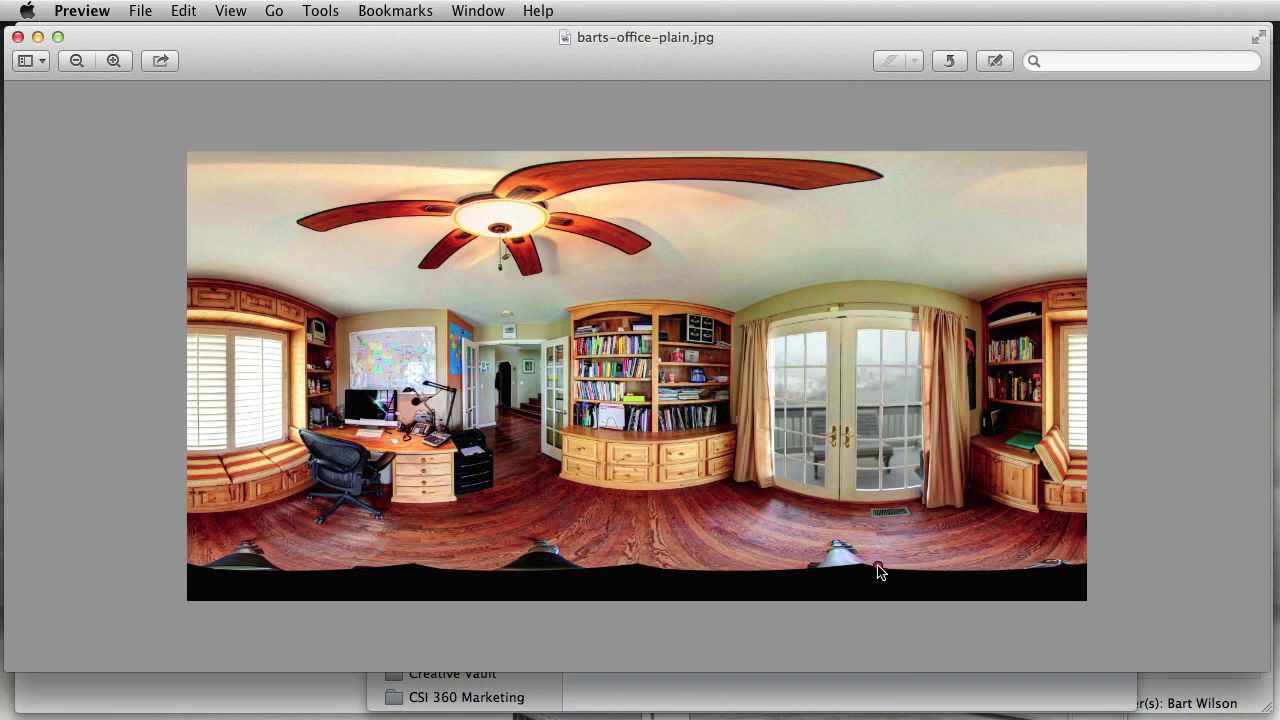
mouse_move(1035, 513)
left_mouse_down()
mouse_move(445, 509)
mouse_move(213, 538)
mouse_move(364, 593)
mouse_move(922, 598)
mouse_move(1063, 565)
mouse_move(949, 513)
mouse_move(867, 535)
mouse_move(748, 474)
mouse_move(706, 504)
mouse_move(678, 586)
mouse_move(668, 547)
mouse_move(675, 586)
mouse_move(720, 554)
left_mouse_up()
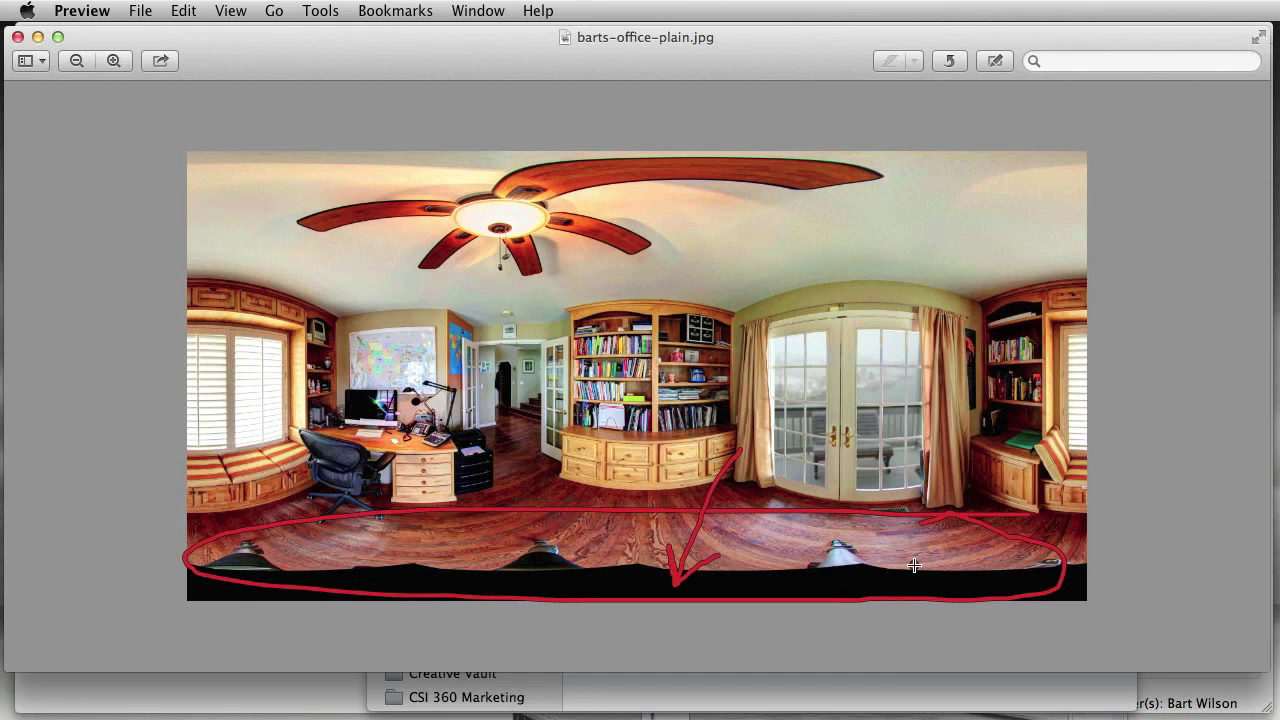
key("Escape")
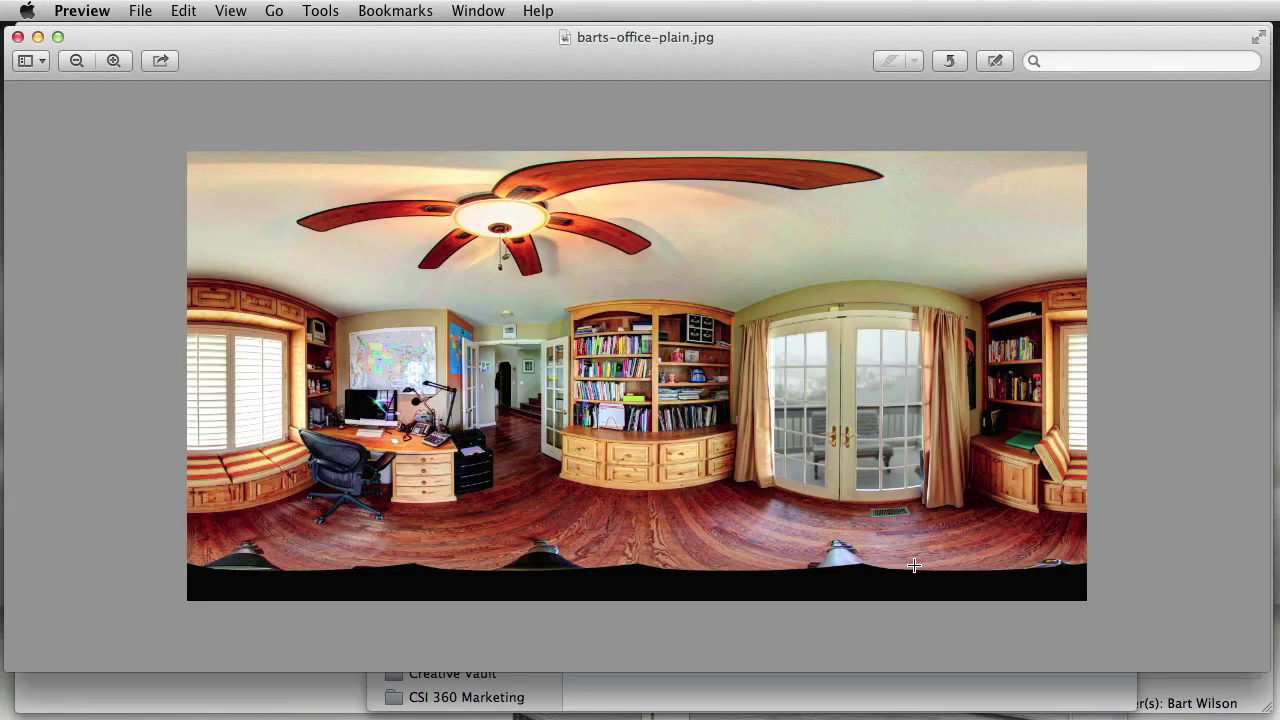
key("super+w")
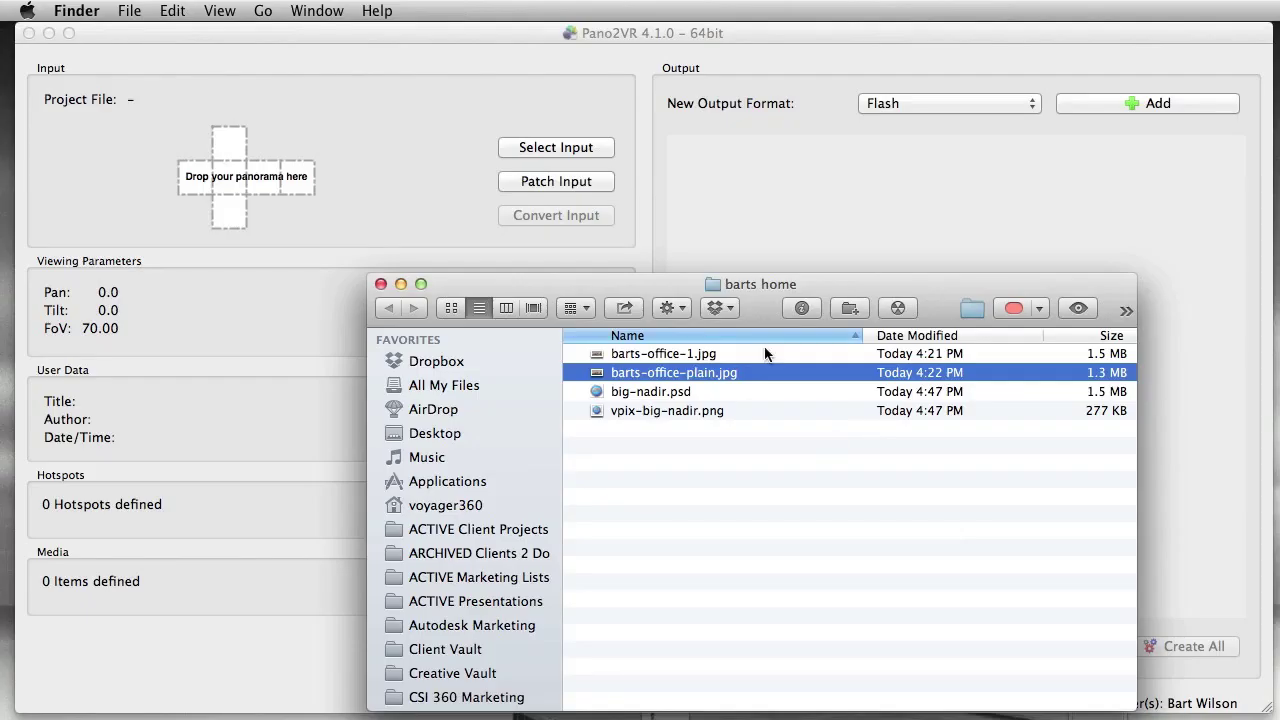
Step: Load barts-office-plain.jpg from the barts home folder into Pano2VR as the input panorama
left_click_drag(764, 303, 1257, 194)
left_click_drag(1160, 264, 250, 184)
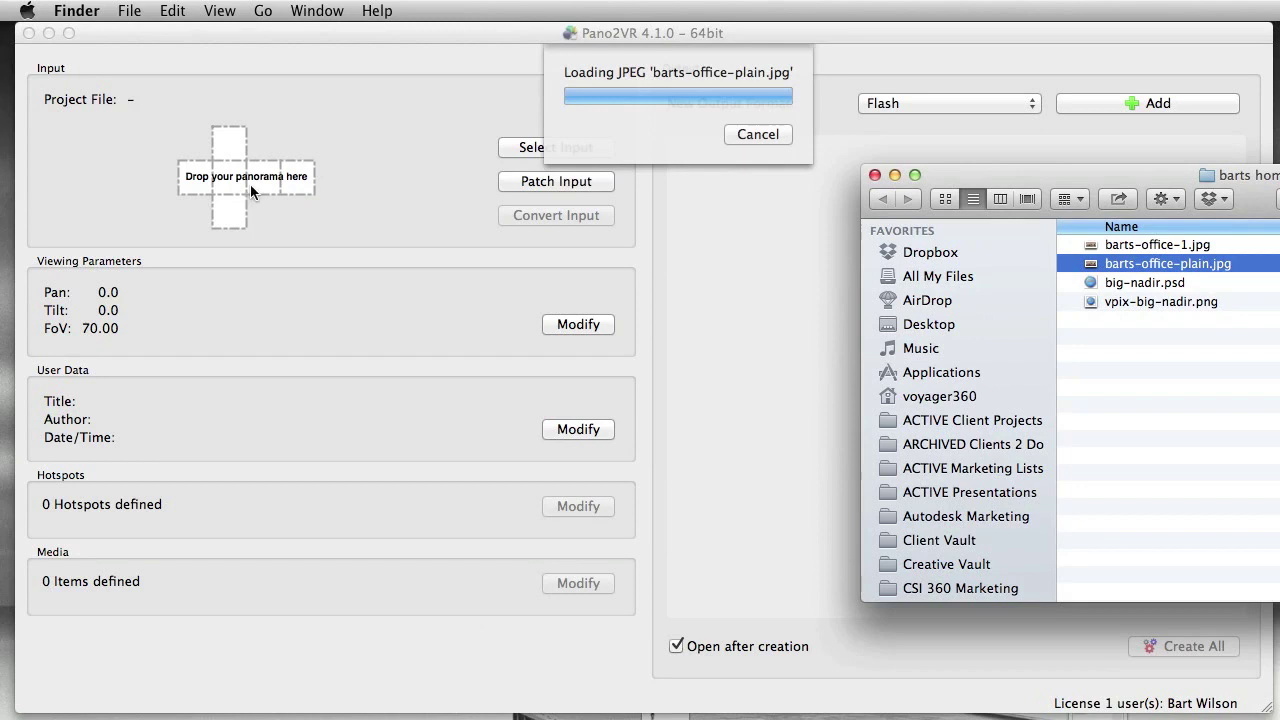
left_click(874, 175)
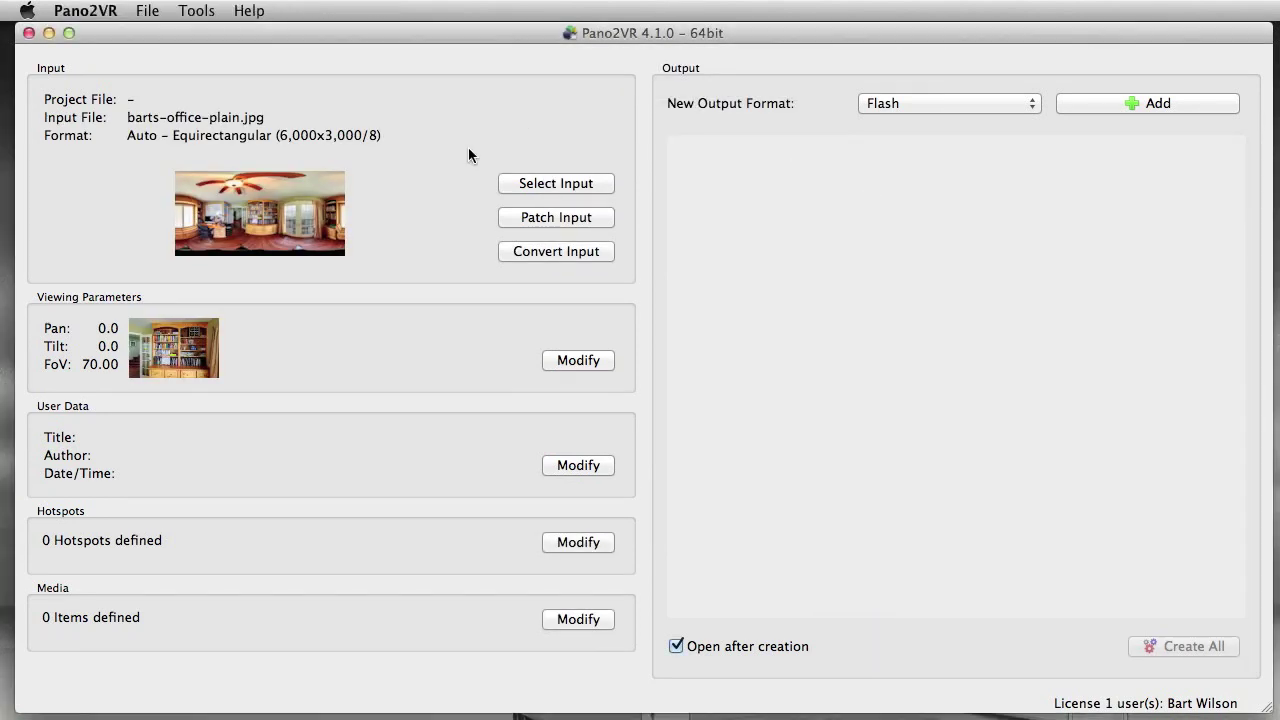
mouse_move(400, 160)
left_mouse_down()
mouse_move(175, 133)
mouse_move(118, 210)
mouse_move(311, 298)
mouse_move(461, 170)
mouse_move(336, 130)
left_mouse_up()
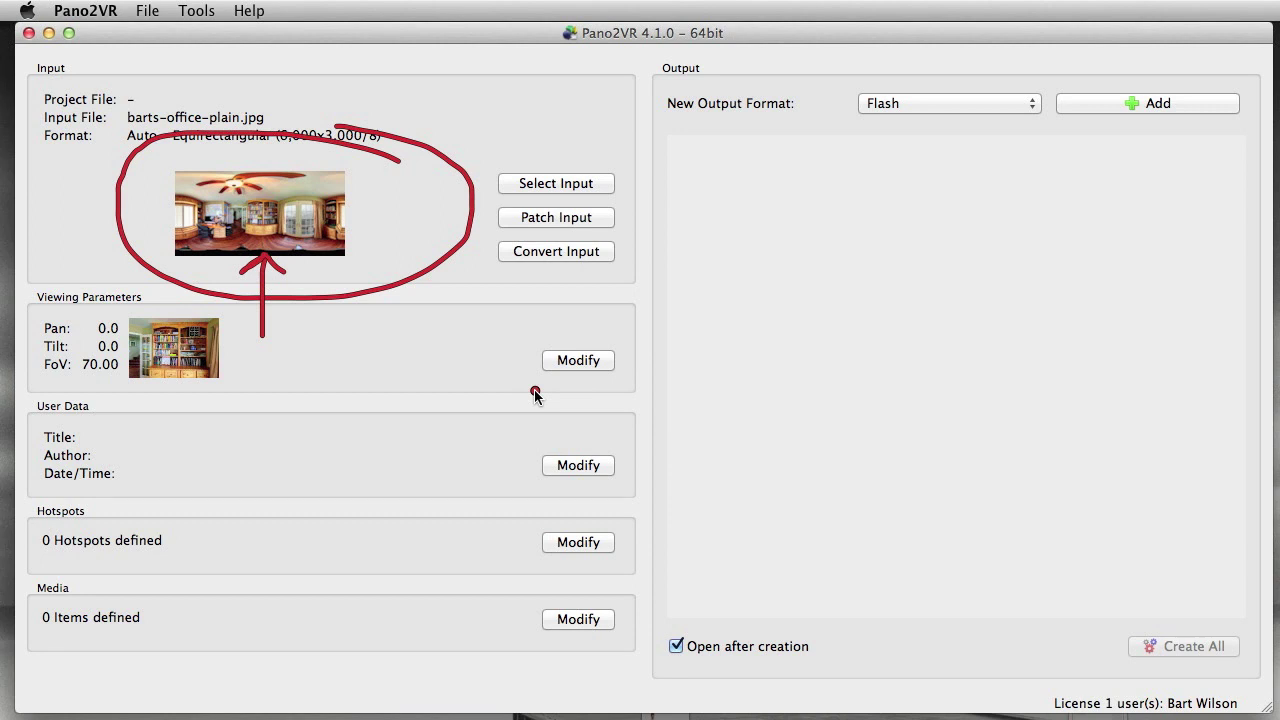
key("Escape")
Step: Set the new output format to Transformation
left_click(957, 103)
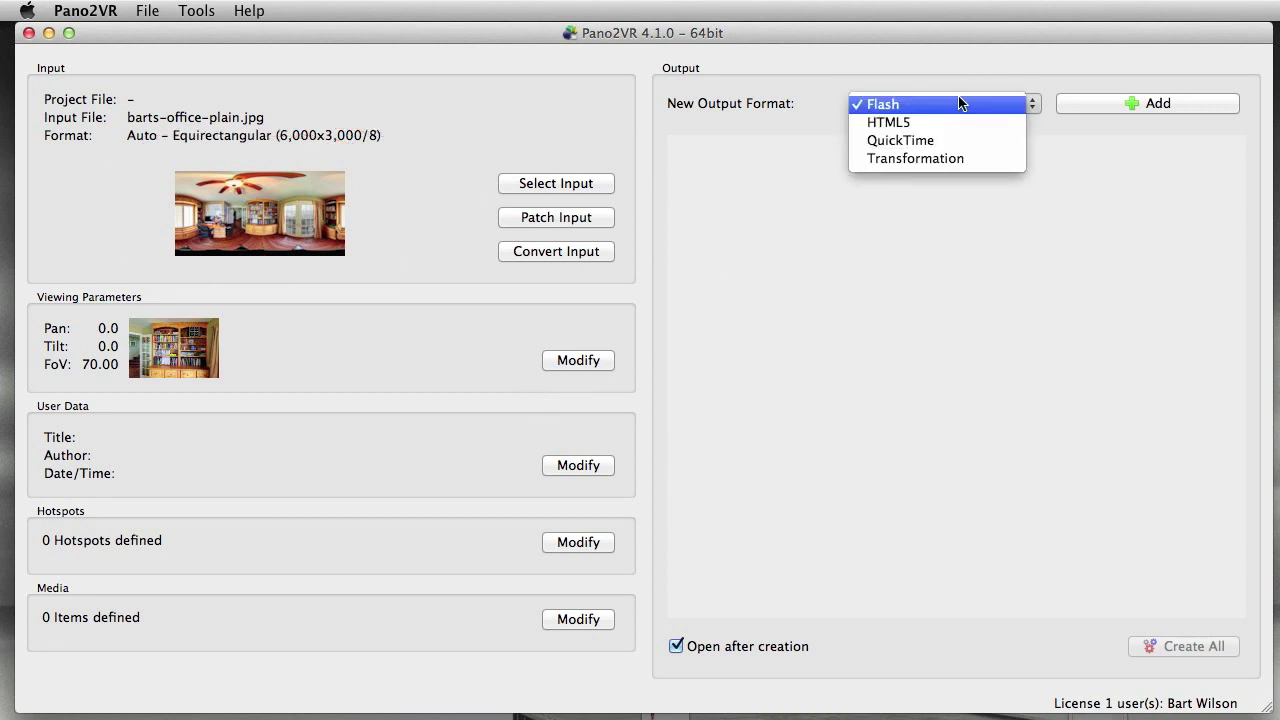
left_click(948, 157)
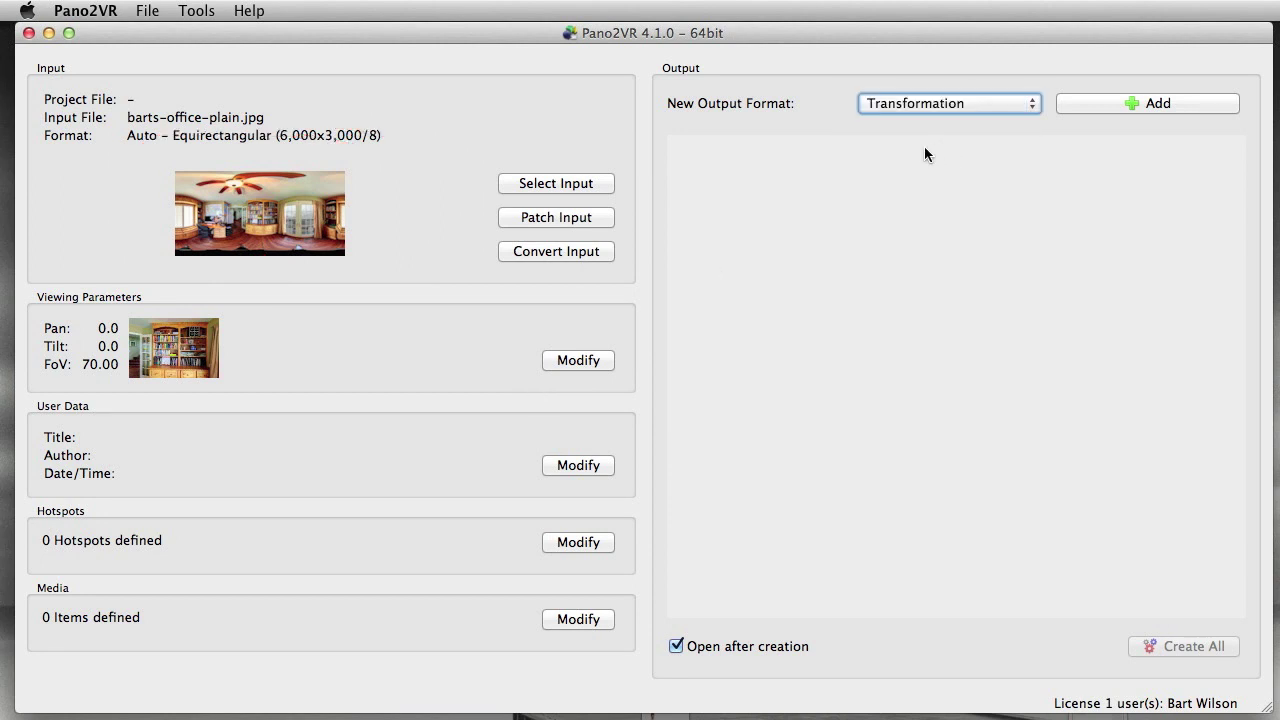
mouse_move(926, 147)
left_mouse_down()
mouse_move(1064, 100)
mouse_move(886, 59)
mouse_move(823, 112)
mouse_move(932, 142)
left_mouse_up()
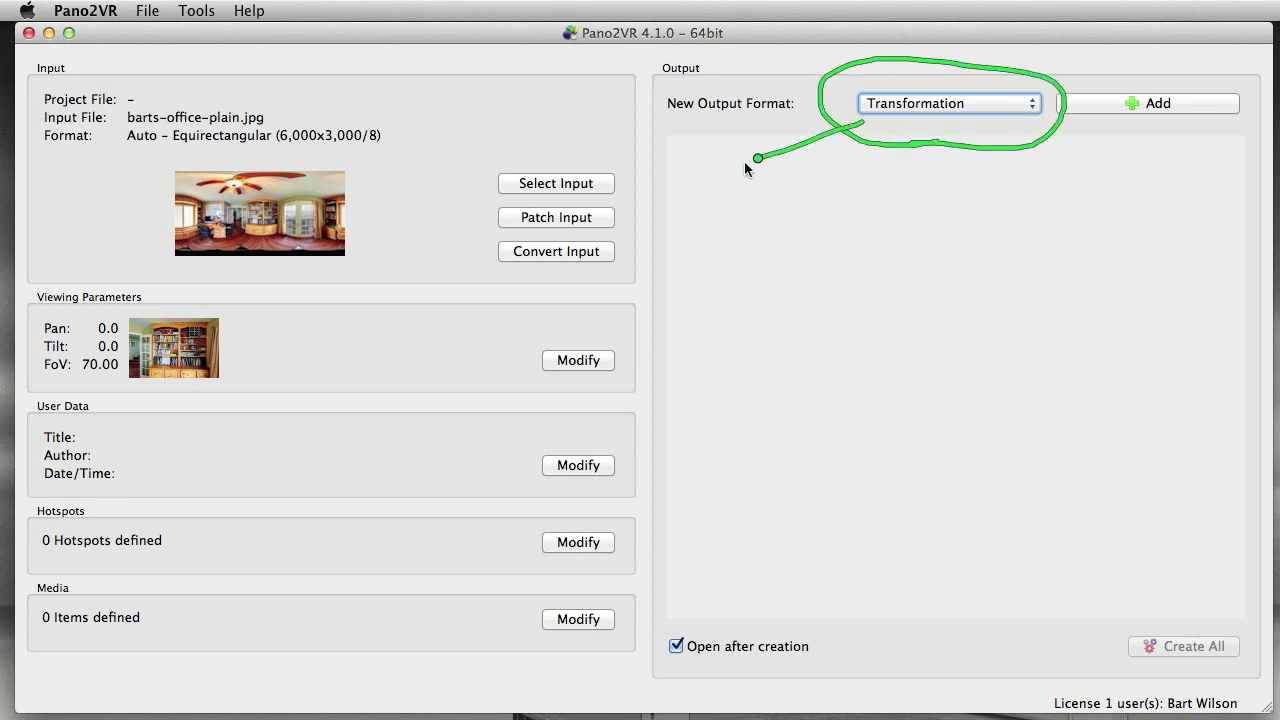
mouse_move(620, 237)
left_mouse_down()
mouse_move(536, 239)
mouse_move(484, 258)
left_mouse_up()
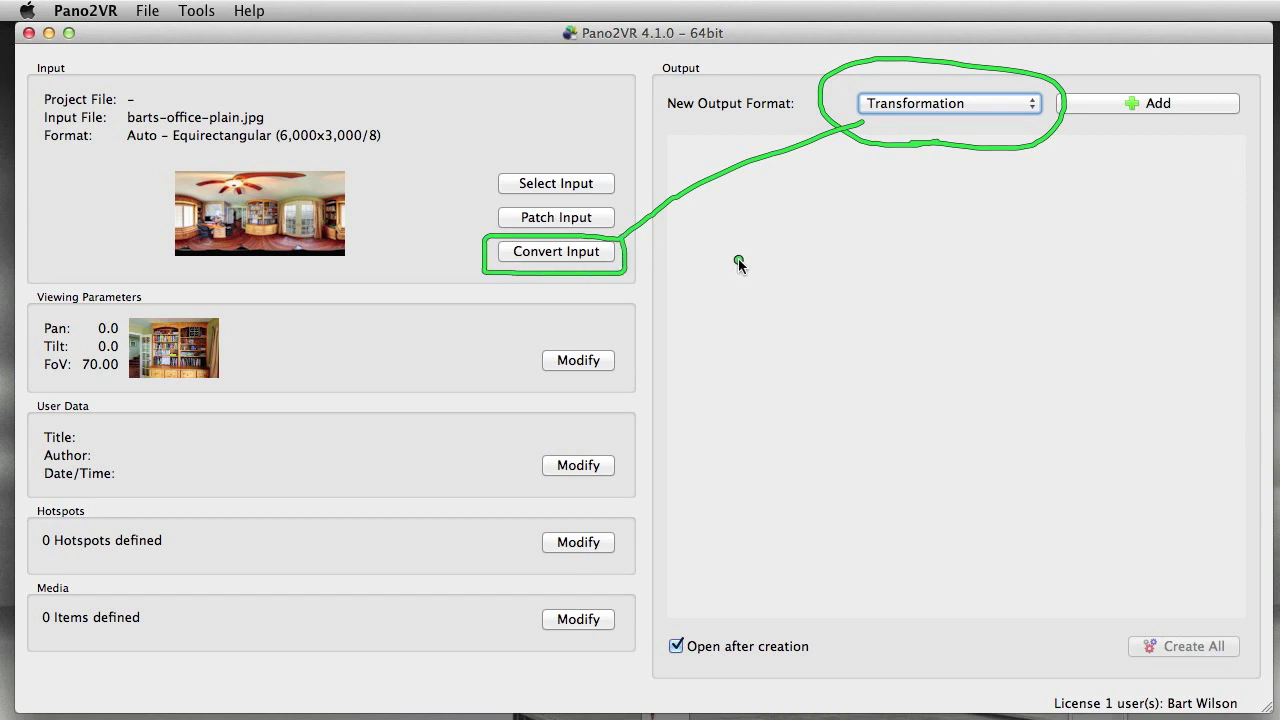
key("Escape")
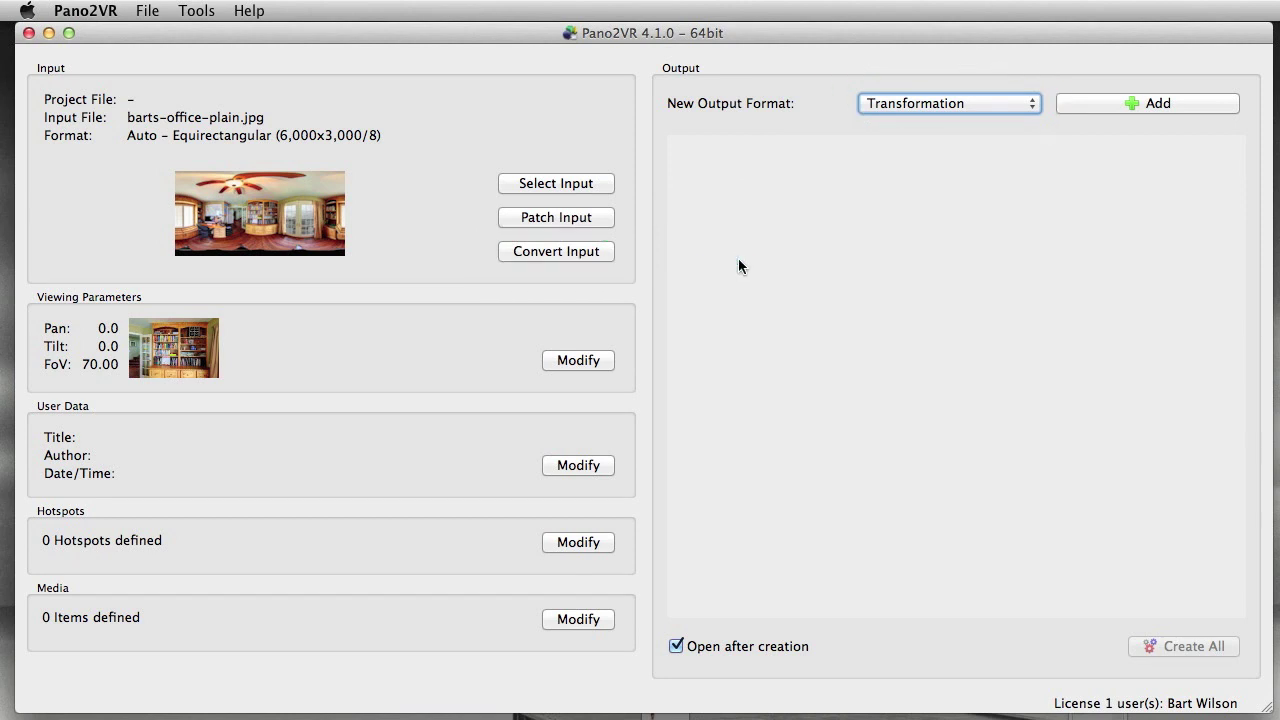
Step: Convert the input panorama to a Vertical Cross in TIFF format with barts-office-plain_cube.tif as the output file
left_click(573, 253)
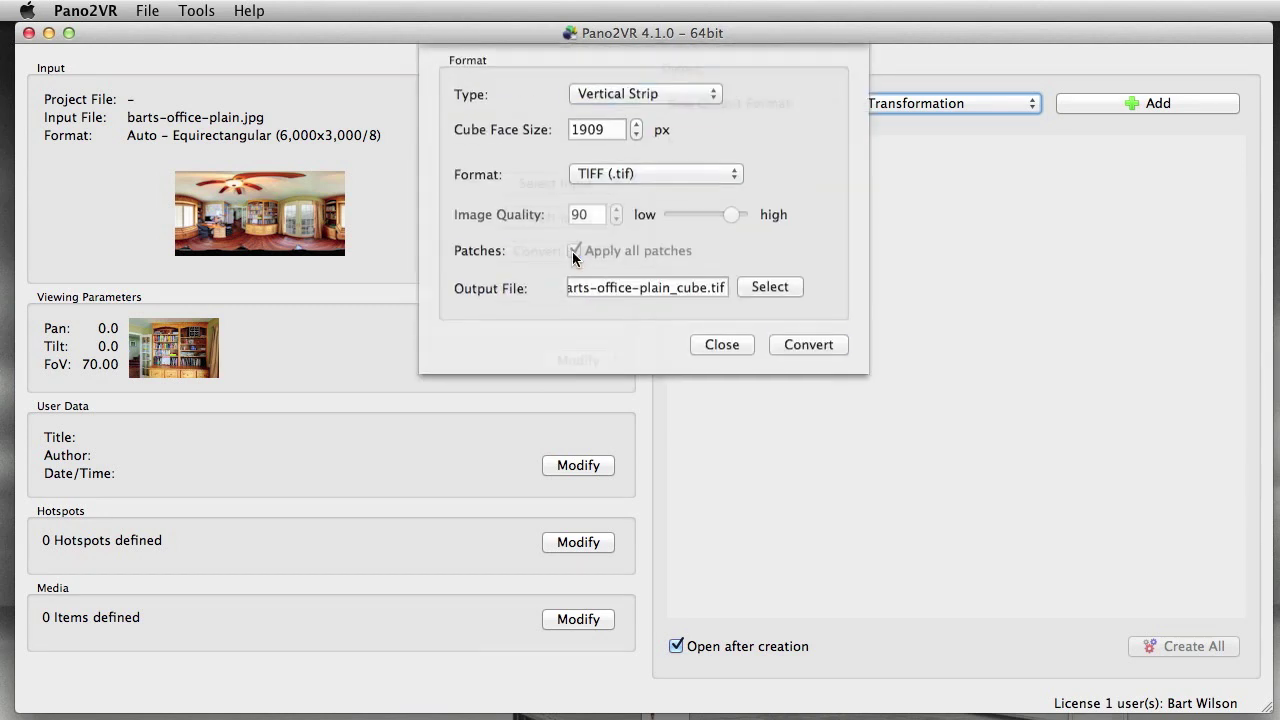
left_click(652, 94)
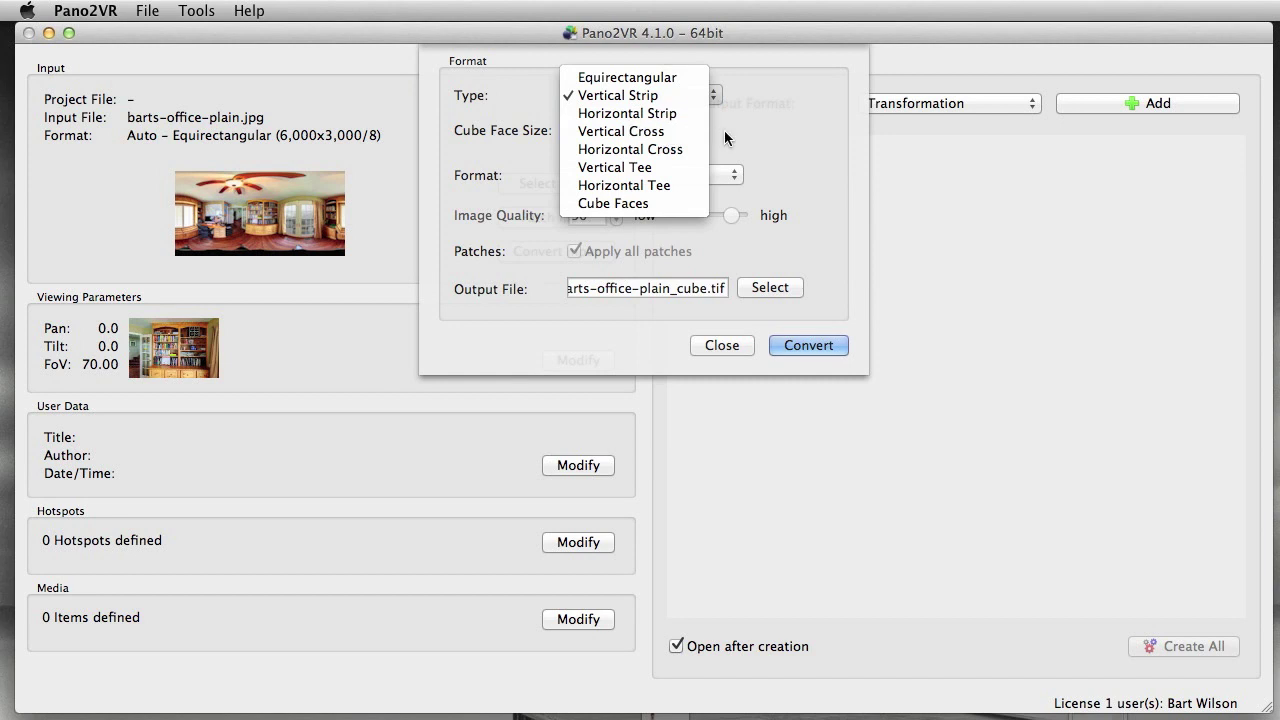
left_click(669, 131)
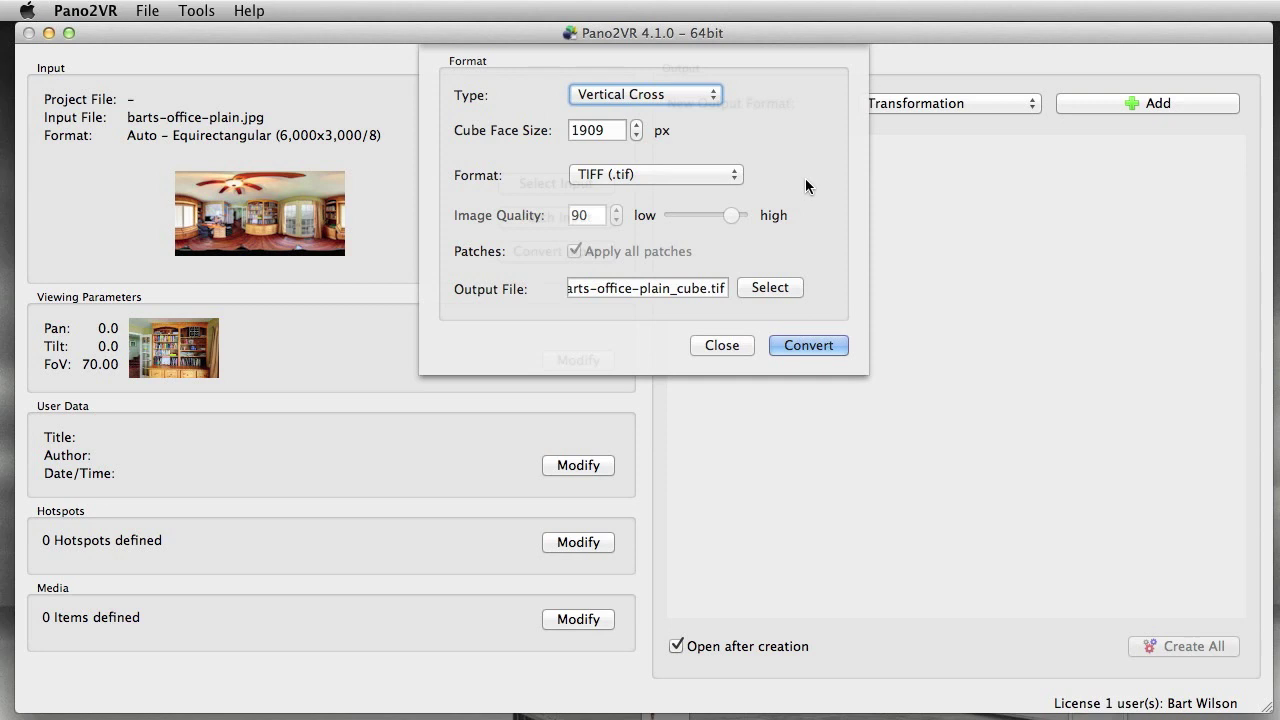
left_click_drag(740, 93, 798, 84)
left_click_drag(688, 132, 730, 124)
mouse_move(746, 168)
left_mouse_down()
mouse_move(751, 179)
mouse_move(794, 157)
left_mouse_up()
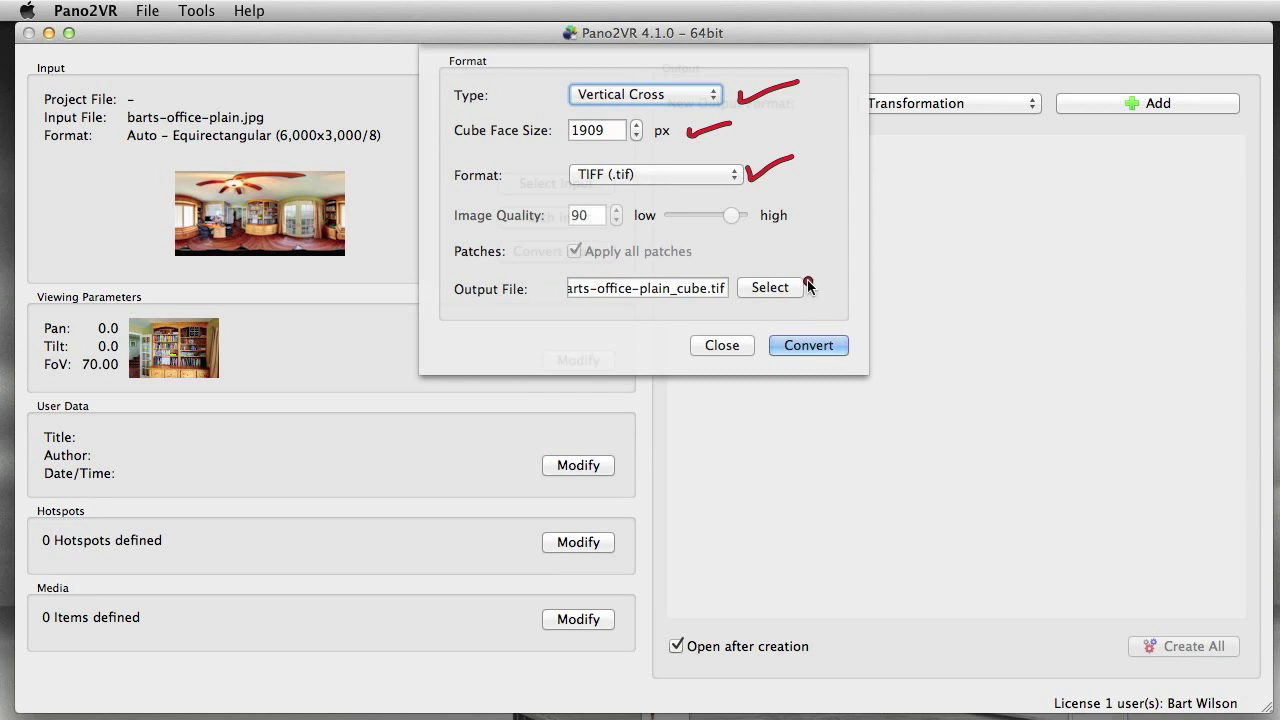
left_click_drag(810, 284, 835, 277)
mouse_move(838, 324)
left_mouse_down()
mouse_move(770, 328)
mouse_move(770, 361)
mouse_move(851, 366)
mouse_move(836, 324)
left_mouse_up()
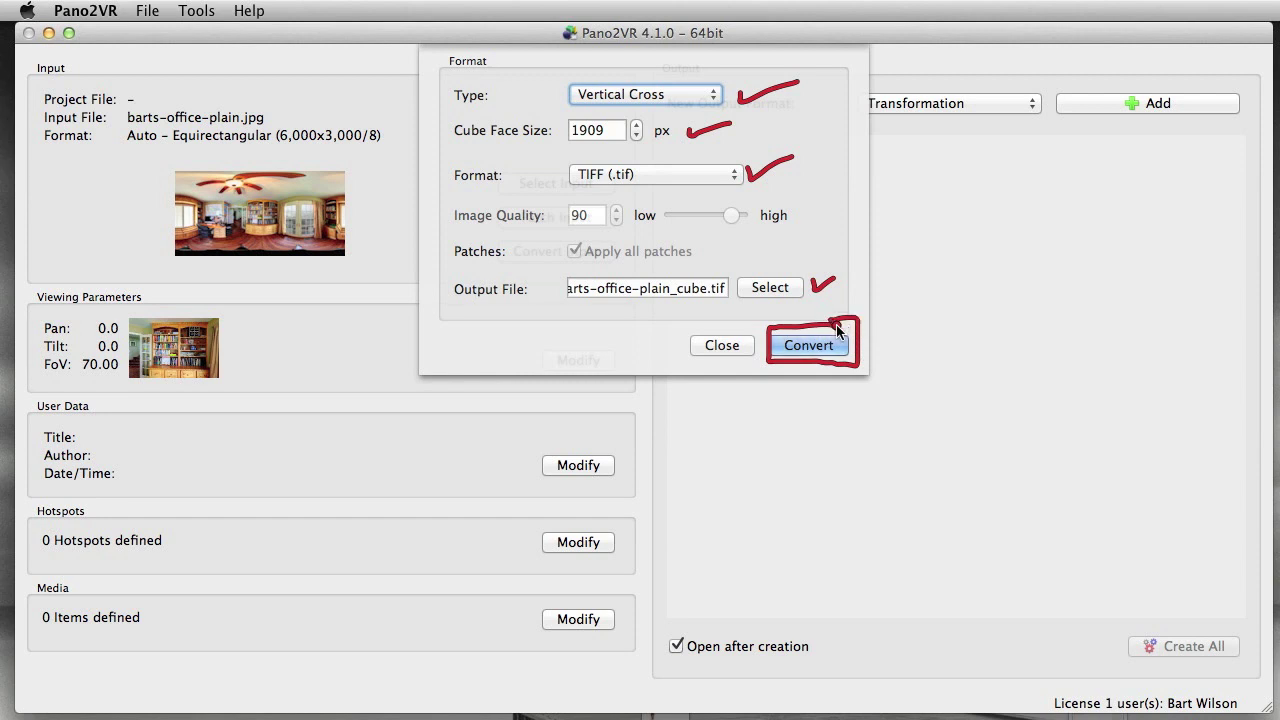
left_click(815, 342)
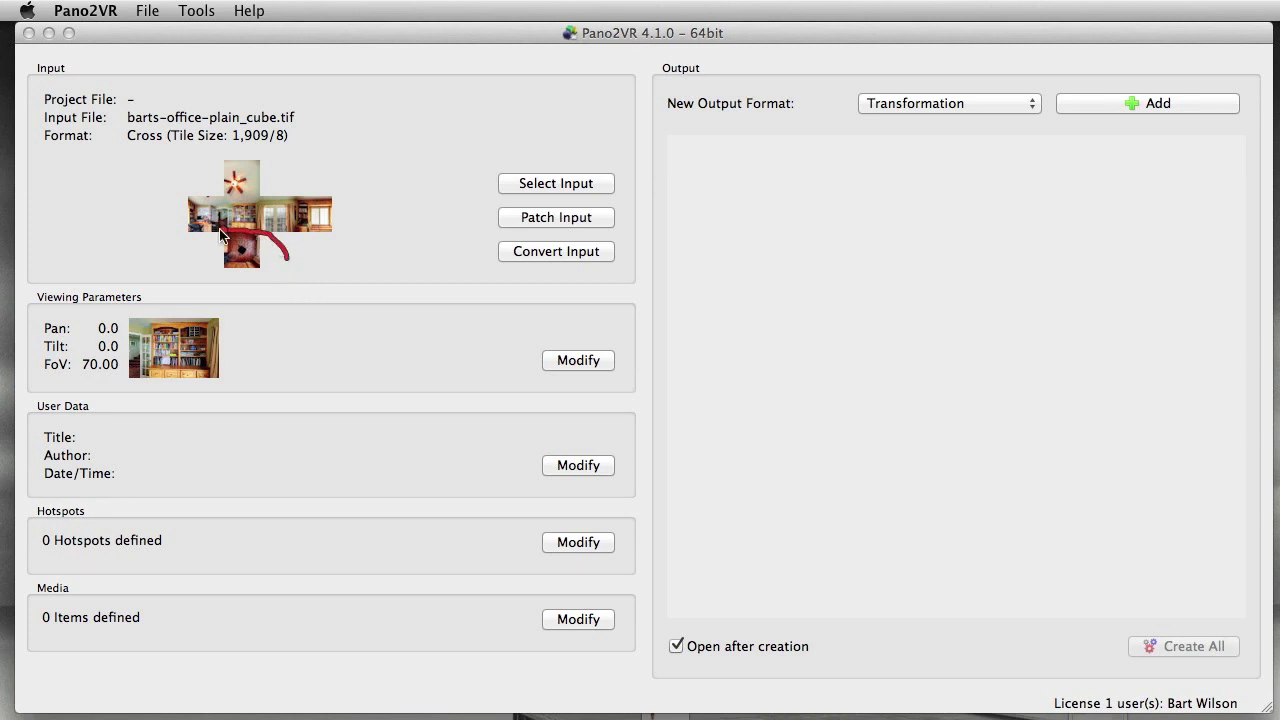
Step: Switch to Finder and show the barts home folder as icons, including the converted barts-office-plain_cube.tif
left_click_drag(221, 235, 201, 280)
left_click_drag(284, 271, 282, 251)
key("super+Tab")
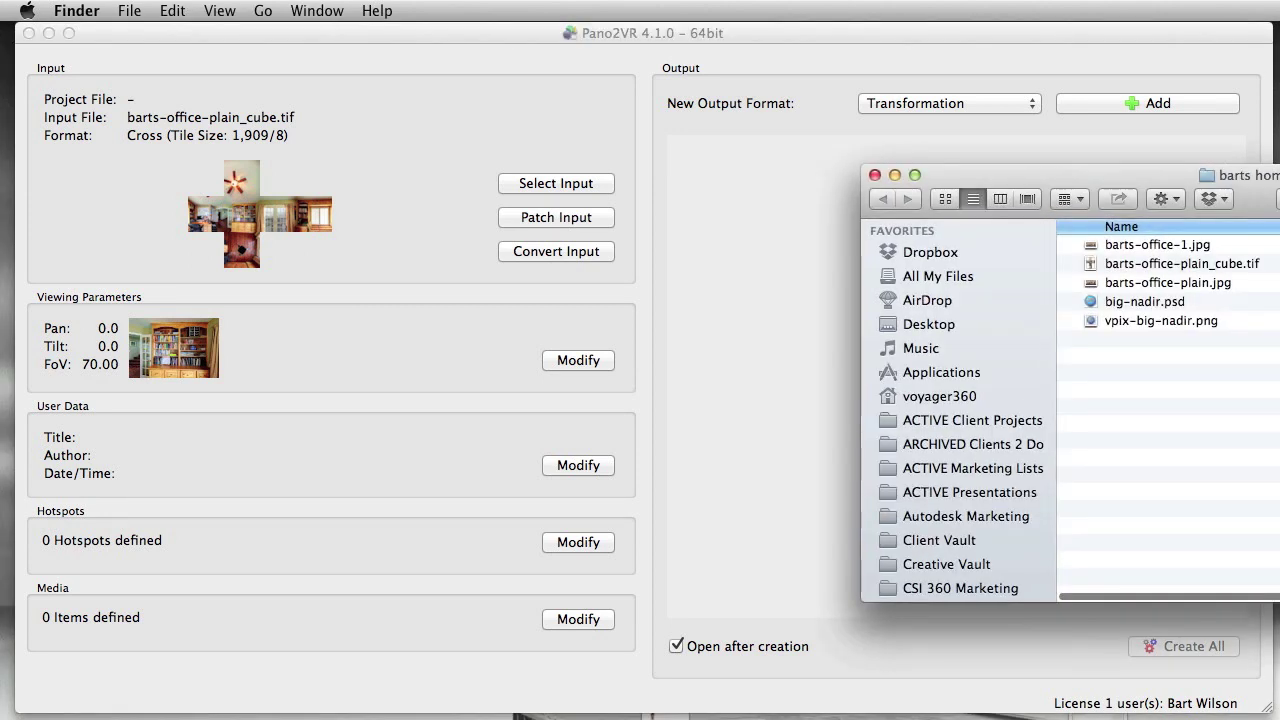
left_click_drag(1279, 195, 914, 192)
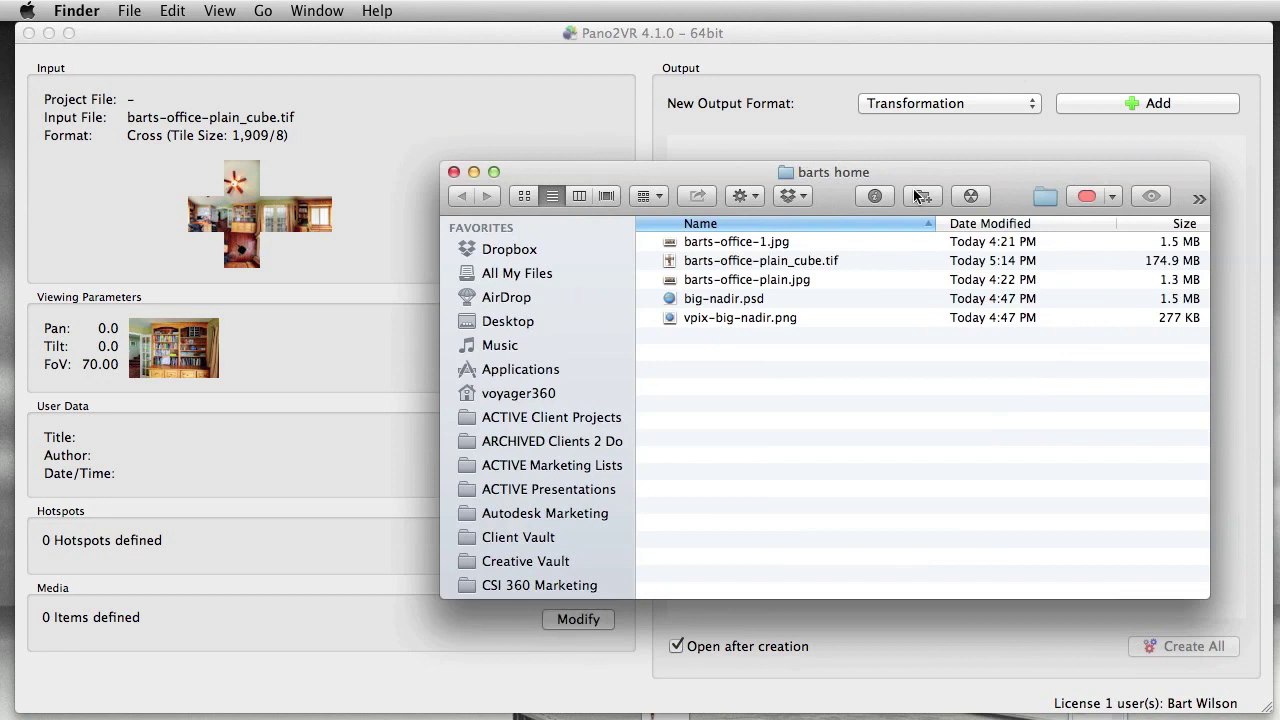
left_click(737, 262)
left_click(526, 195)
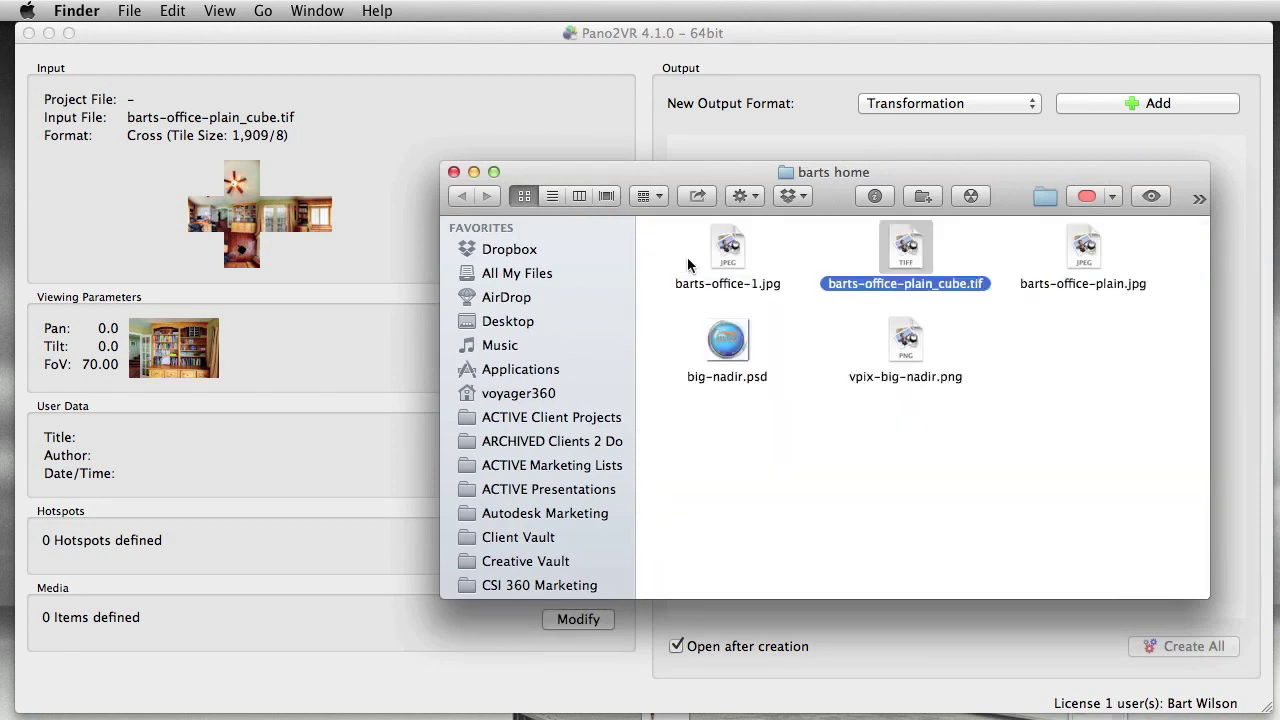
left_click_drag(839, 195, 676, 168)
left_click(795, 222)
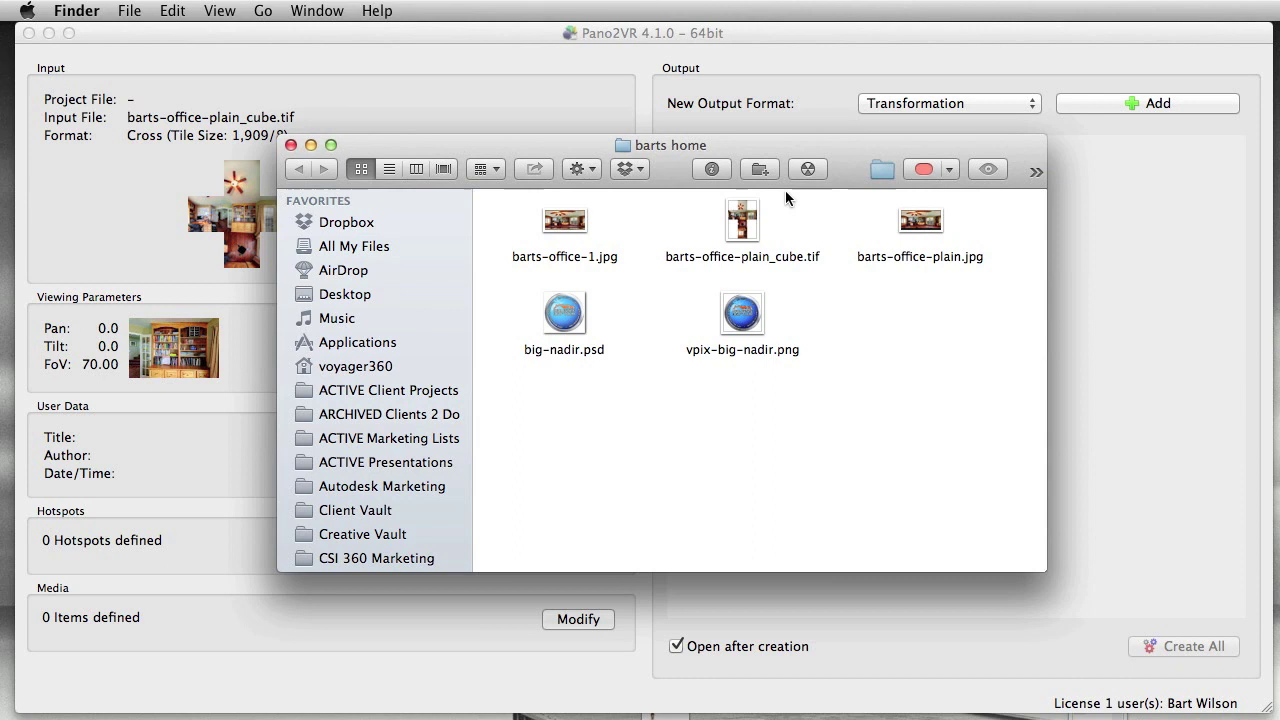
left_click_drag(845, 159, 960, 64)
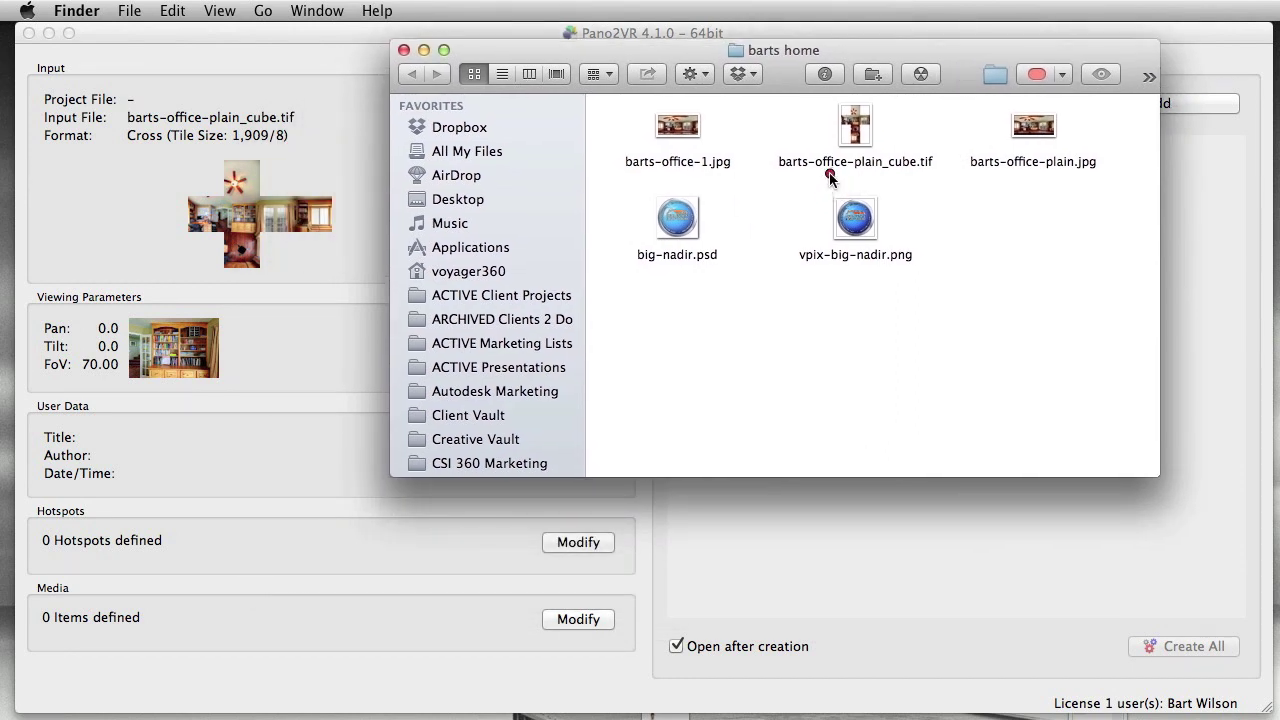
Step: Open barts-office-plain_cube.tif from the barts home folder in Photoshop and inspect the tripod area on the floor face
mouse_move(828, 177)
left_mouse_down()
mouse_move(919, 177)
mouse_move(877, 90)
left_mouse_up()
mouse_move(757, 110)
left_mouse_down()
mouse_move(770, 176)
mouse_move(840, 180)
left_mouse_up()
mouse_move(790, 128)
left_mouse_down()
mouse_move(477, 173)
mouse_move(360, 203)
mouse_move(255, 257)
mouse_move(285, 262)
left_mouse_up()
left_click(336, 273)
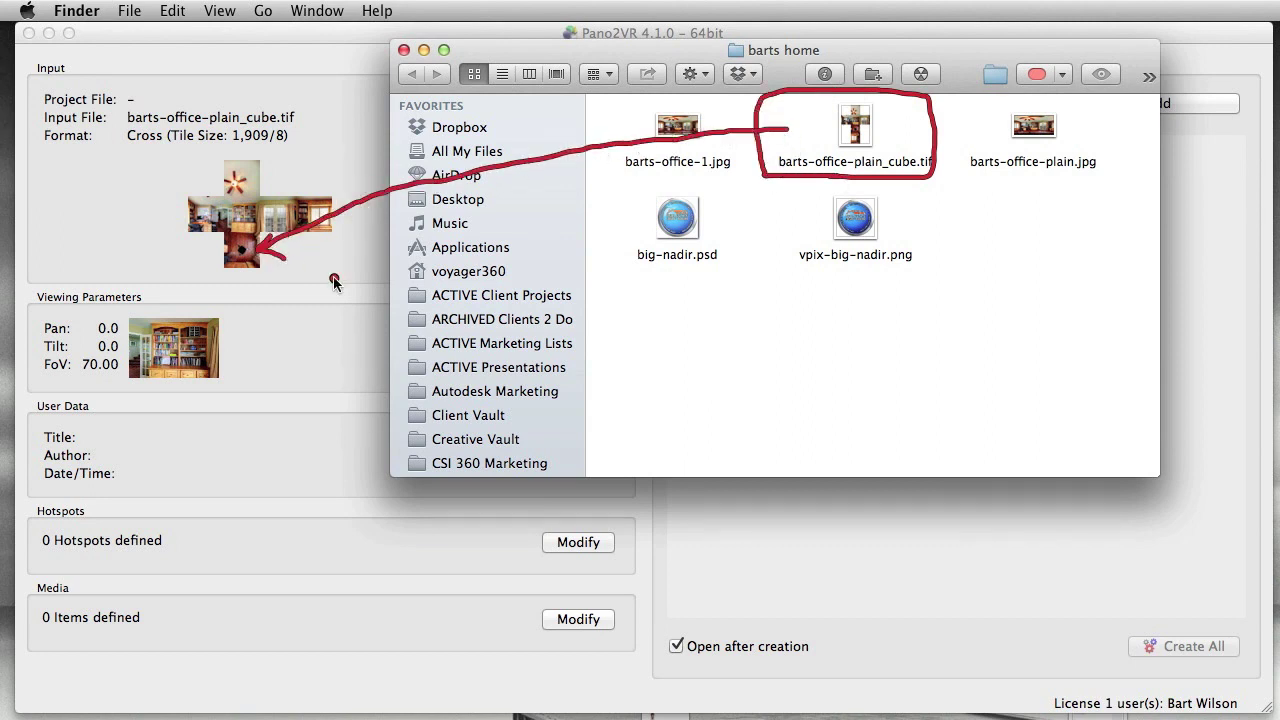
key("Escape")
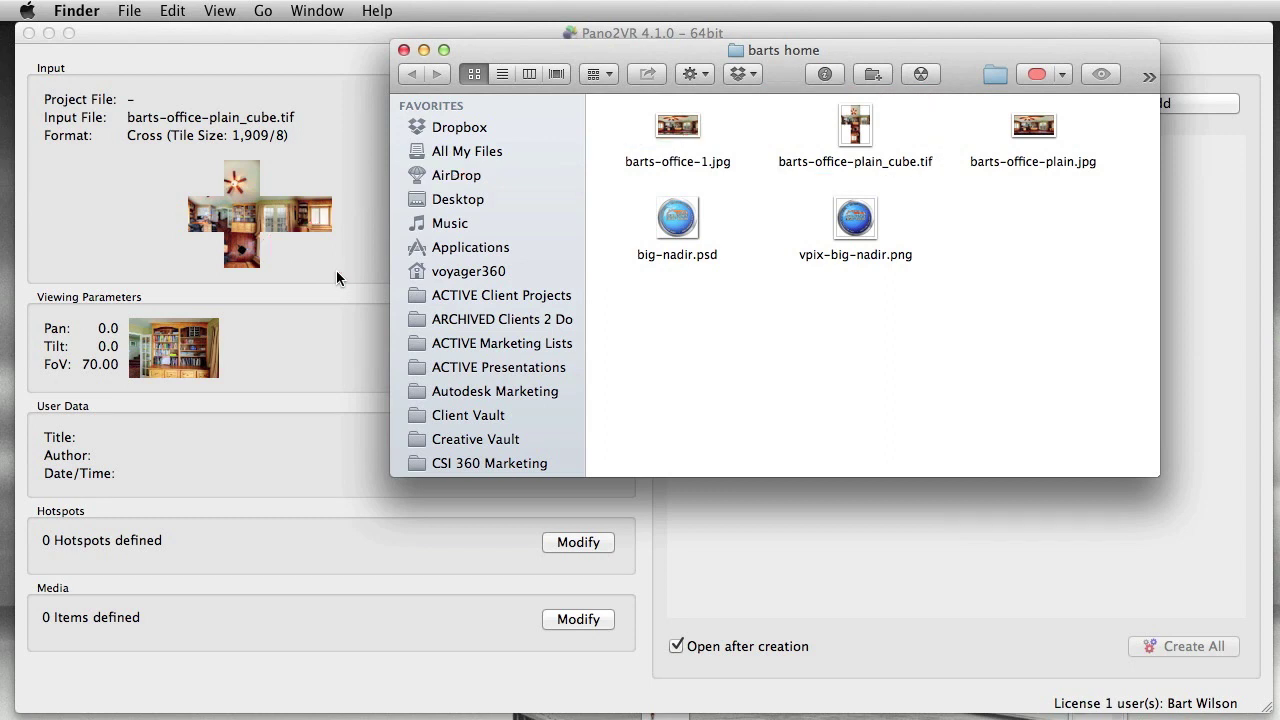
mouse_move(858, 125)
left_mouse_down()
mouse_move(890, 218)
mouse_move(1076, 408)
left_mouse_up()
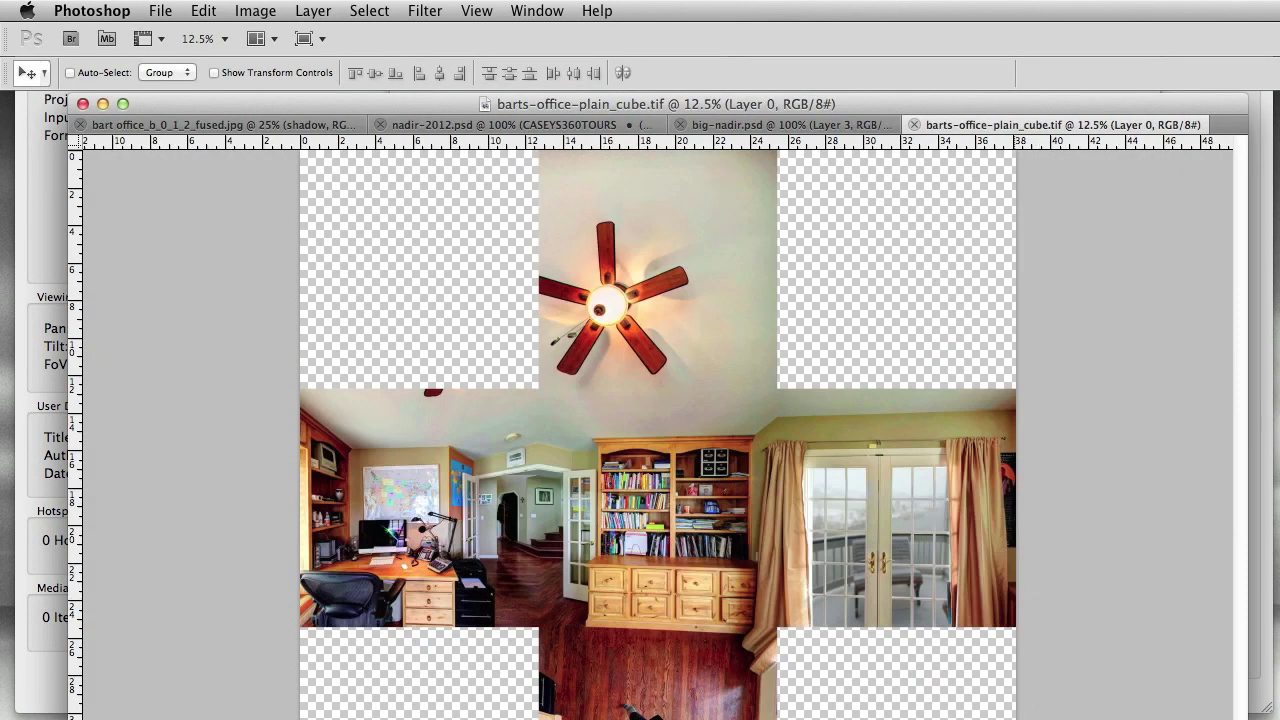
left_click_drag(1246, 718, 1272, 718)
scroll(1144, 636, "down", 5)
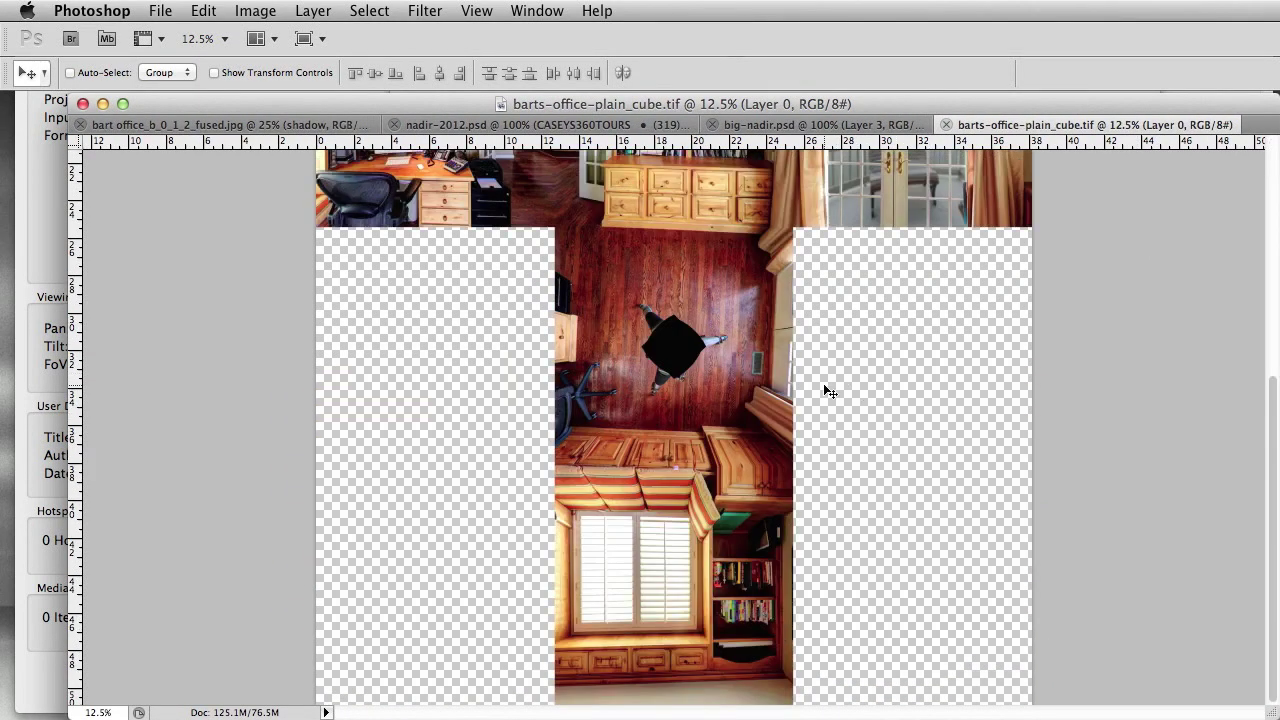
mouse_move(749, 298)
left_mouse_down()
mouse_move(709, 291)
mouse_move(570, 435)
mouse_move(718, 290)
mouse_move(578, 258)
left_mouse_up()
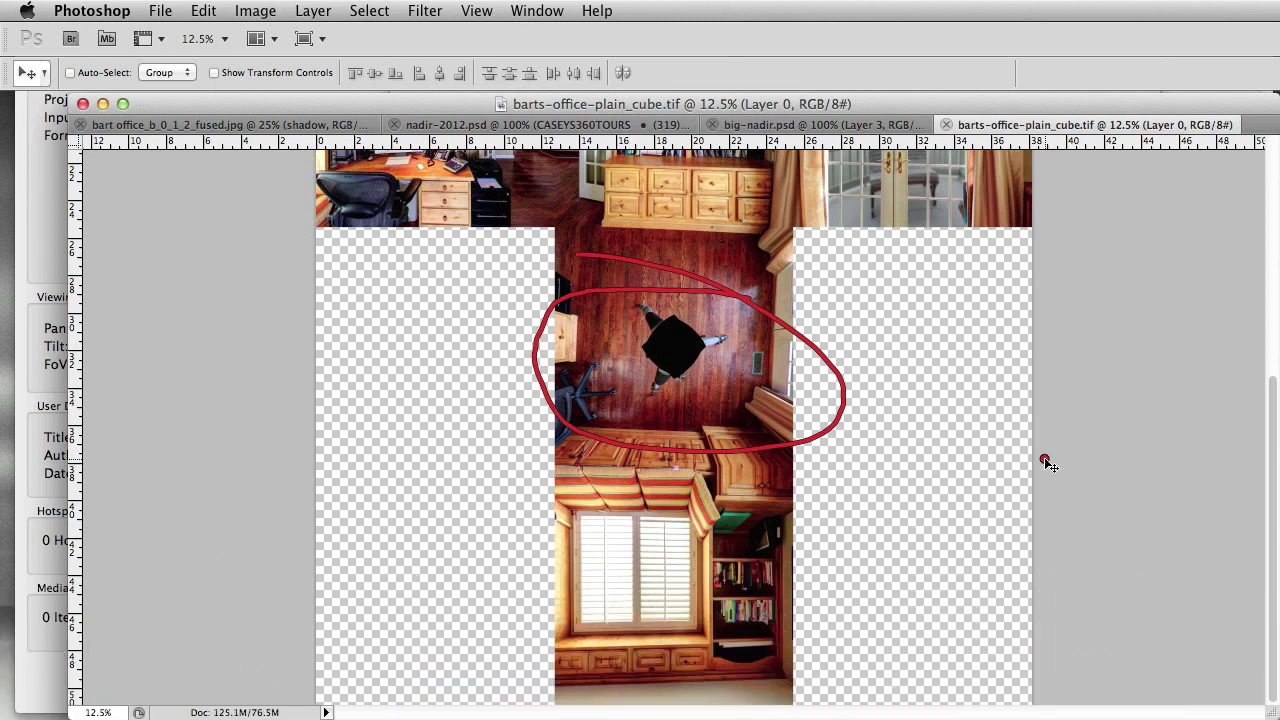
key("Escape")
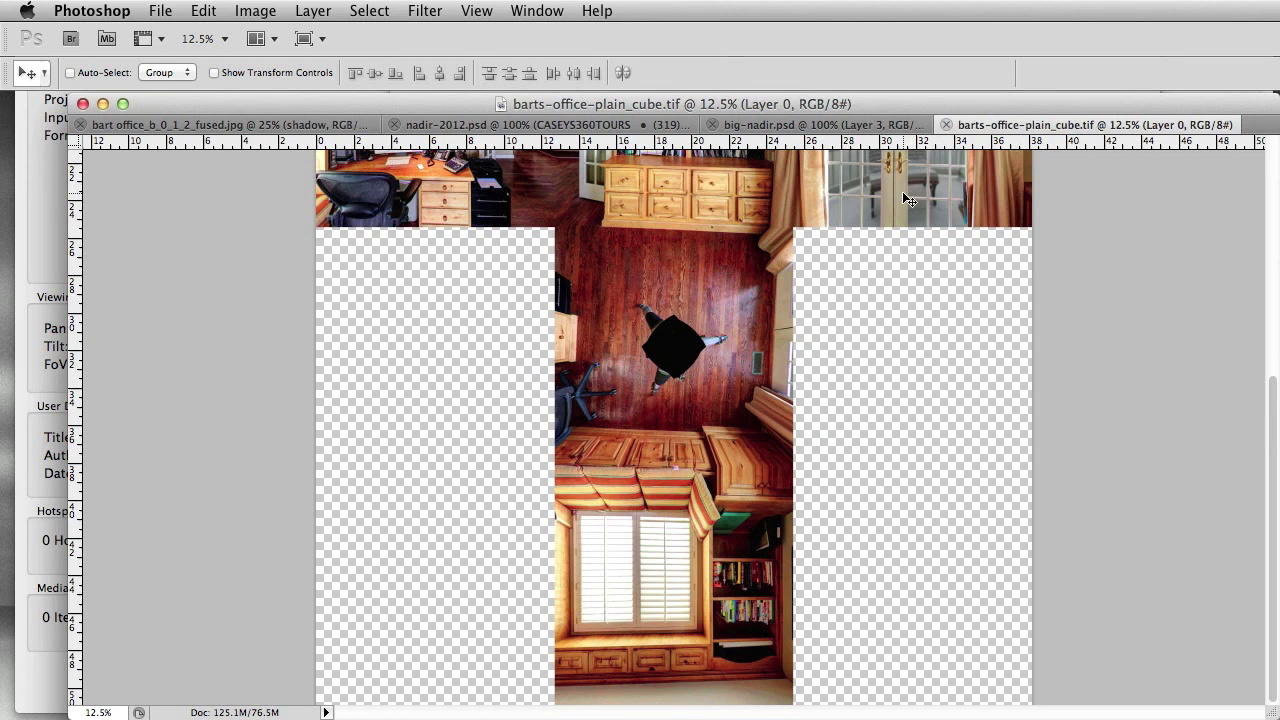
Step: Copy the entire logo image from vpix-big-nadir.png in the barts home folder and close that file
key("super+o")
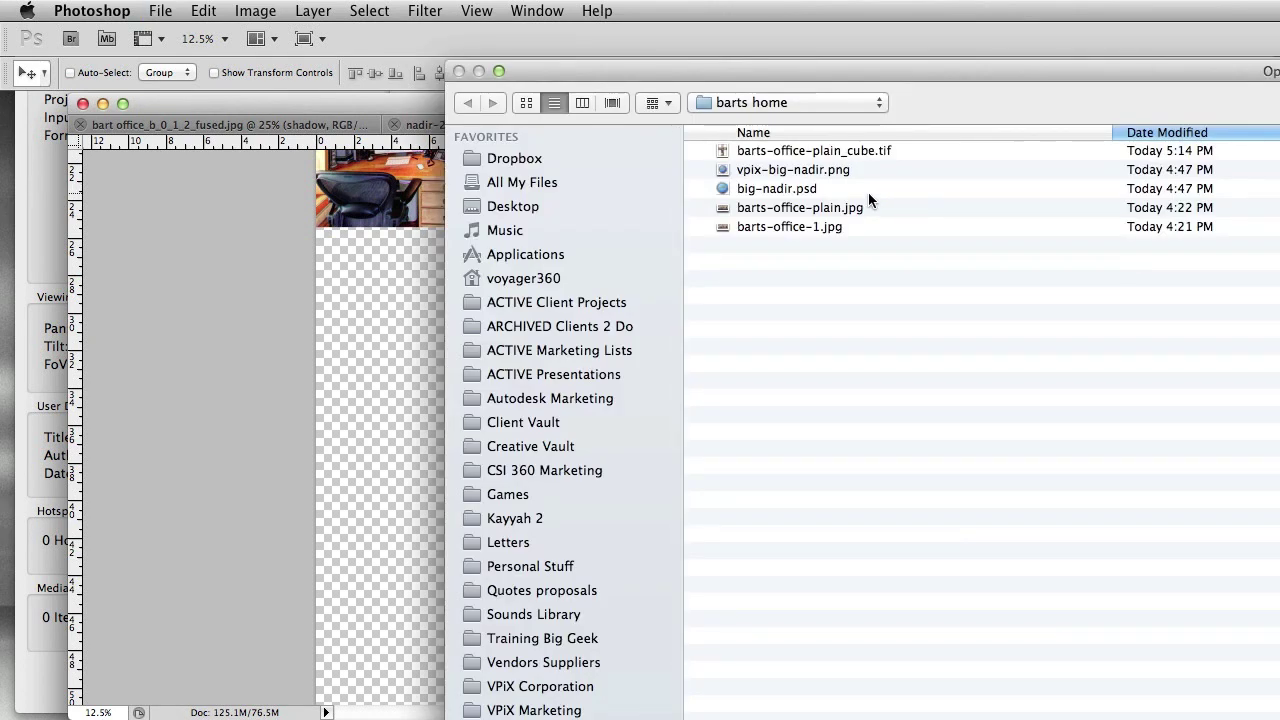
double_click(831, 169)
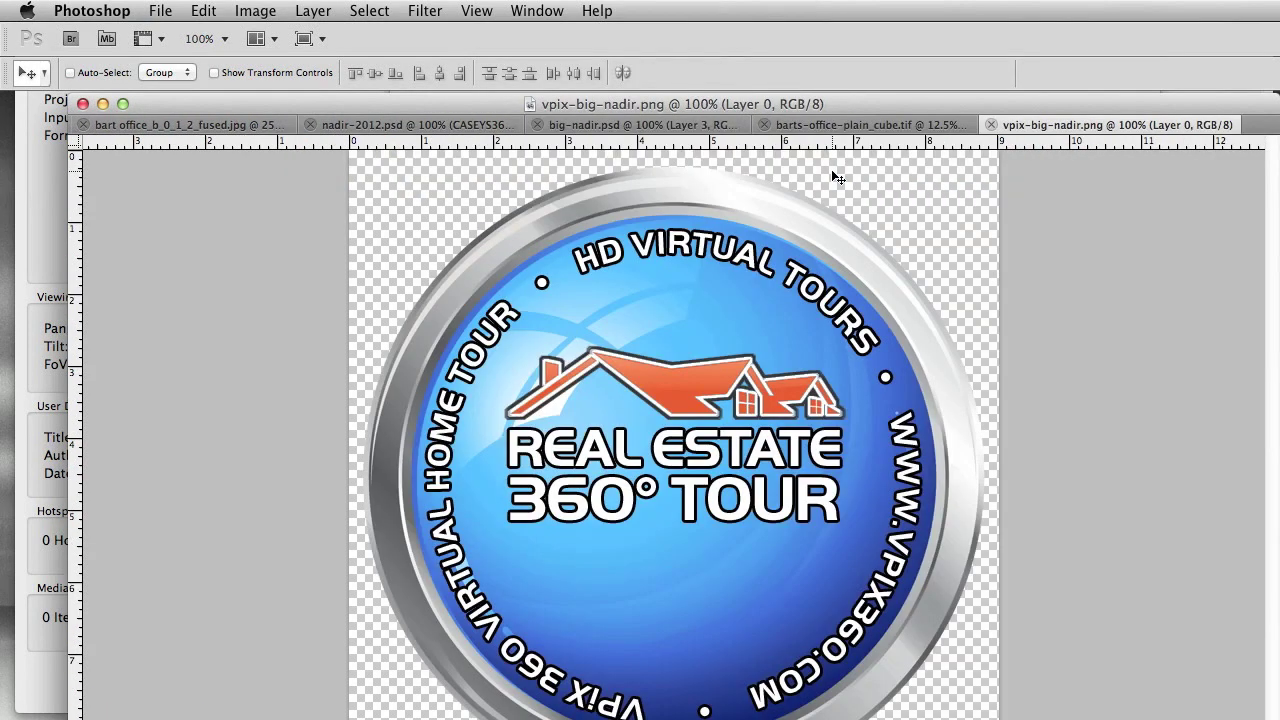
key("super+a")
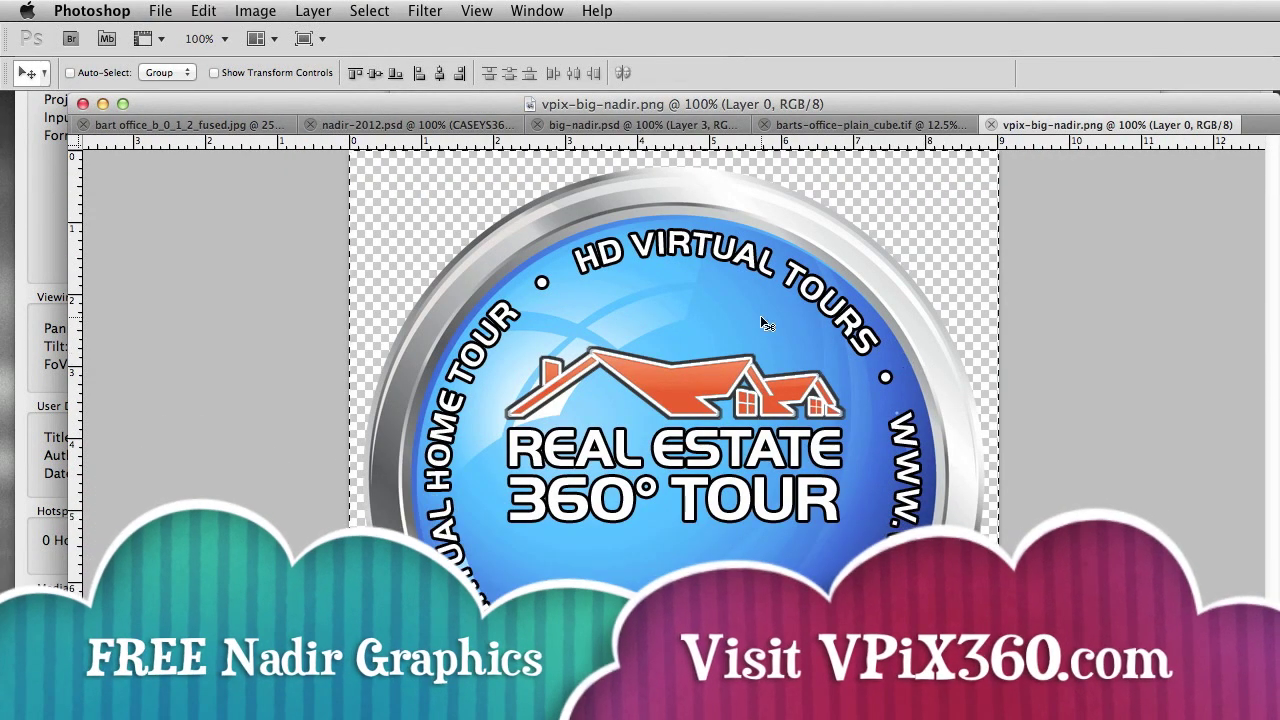
left_click(204, 11)
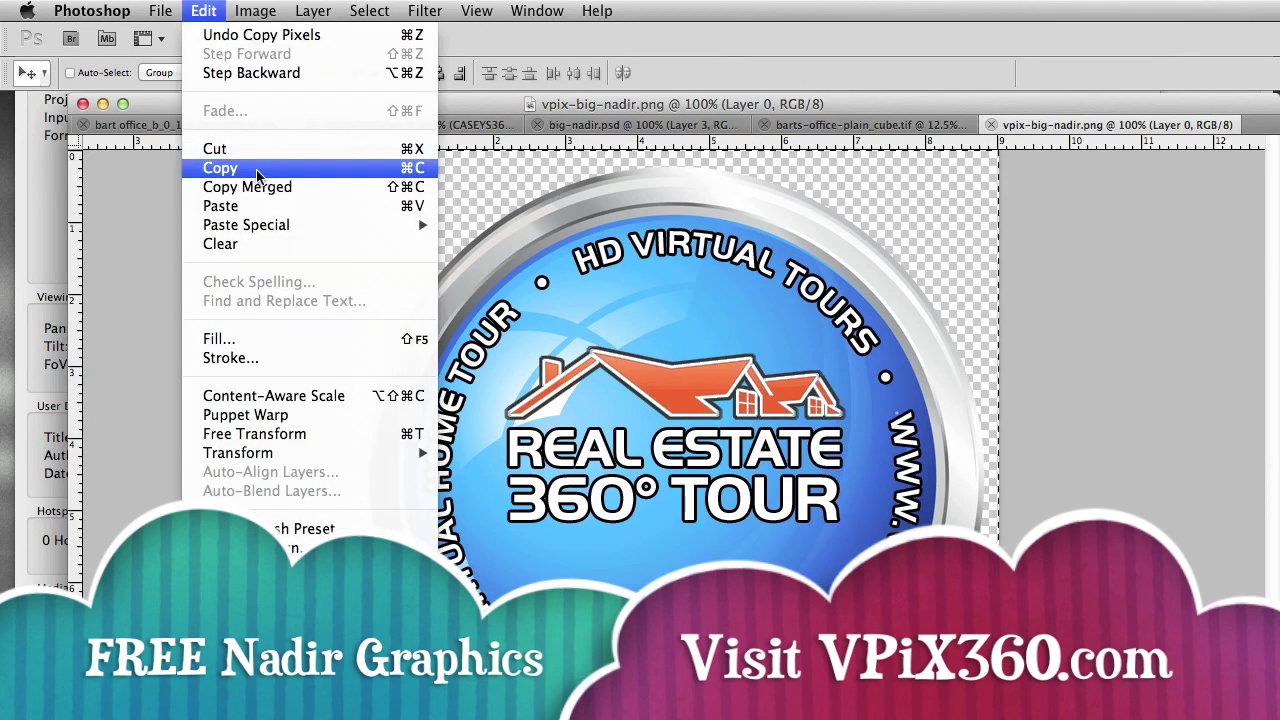
left_click(218, 163)
key("super+w")
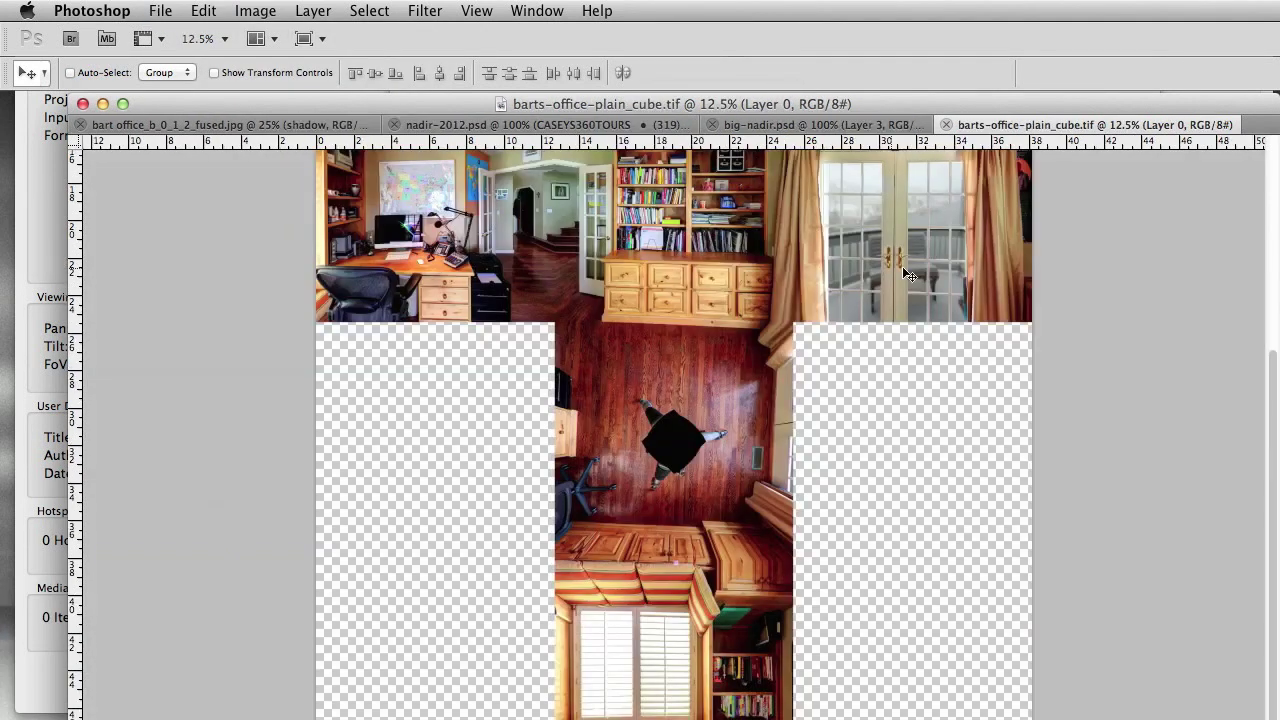
Step: Paste the logo onto the floor face of the cube image and scale it proportionally to about 165.5%
key("super+v")
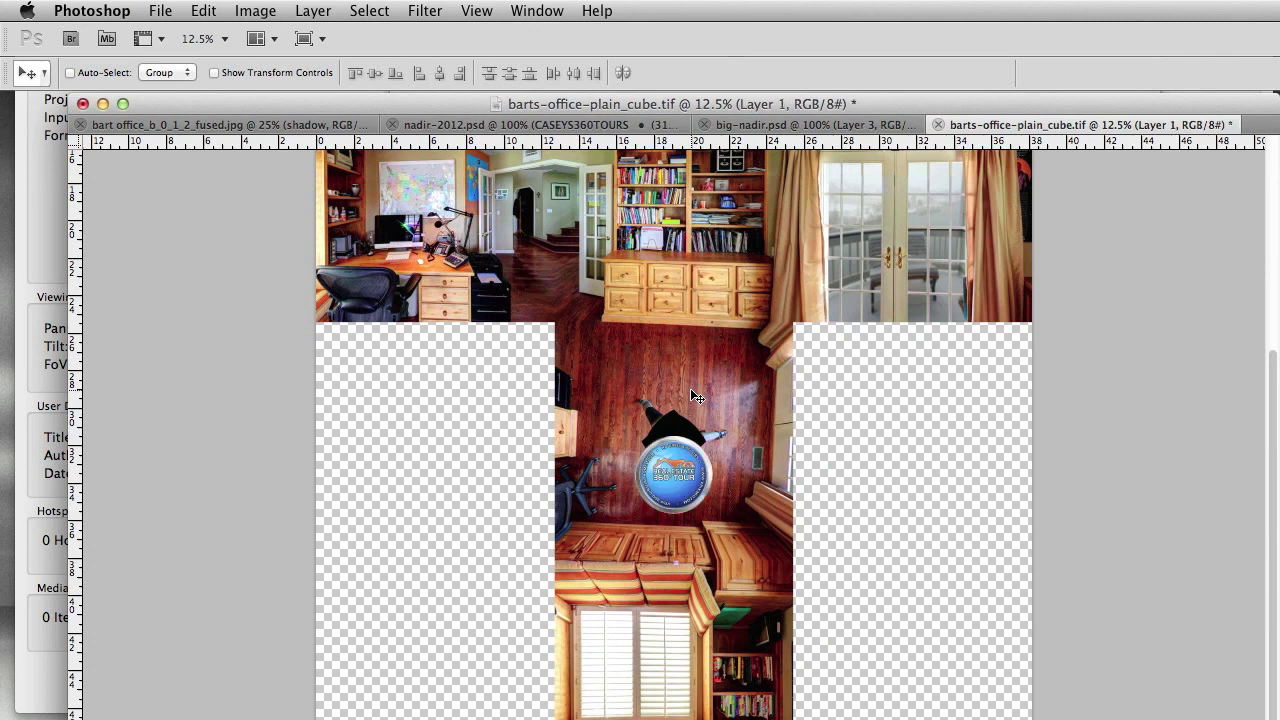
left_click_drag(680, 490, 643, 403)
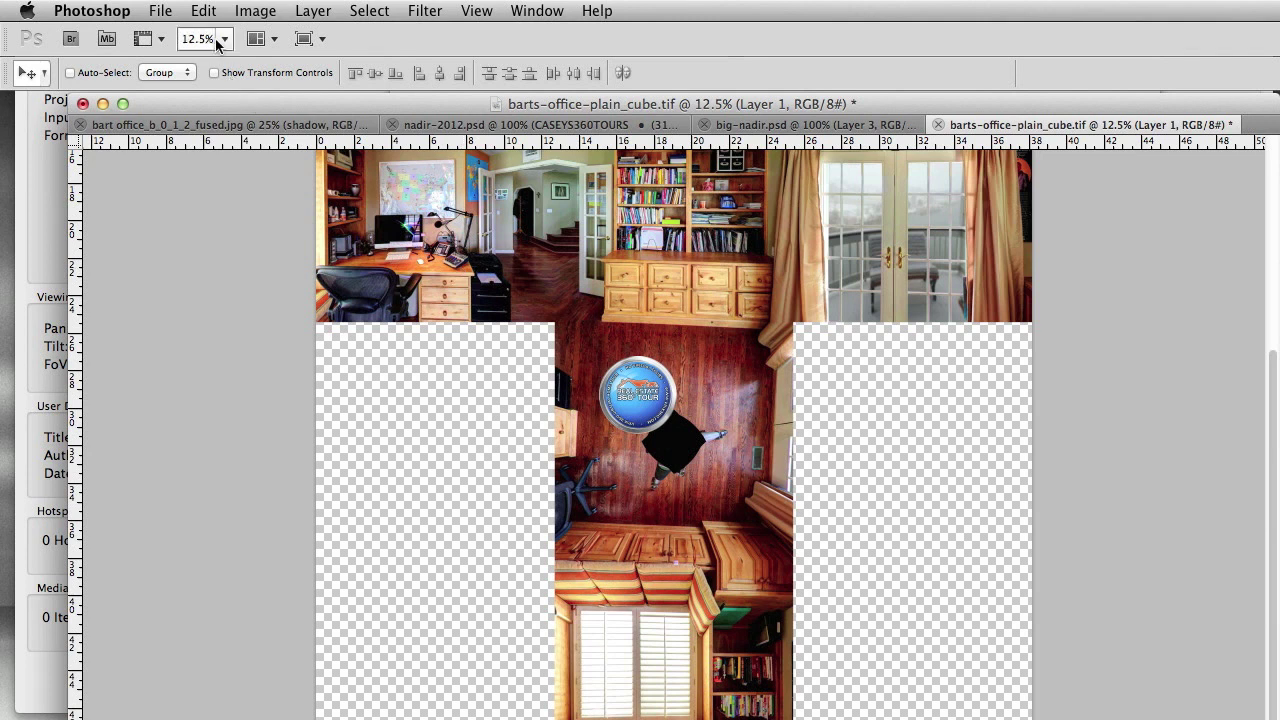
left_click(203, 10)
mouse_move(241, 455)
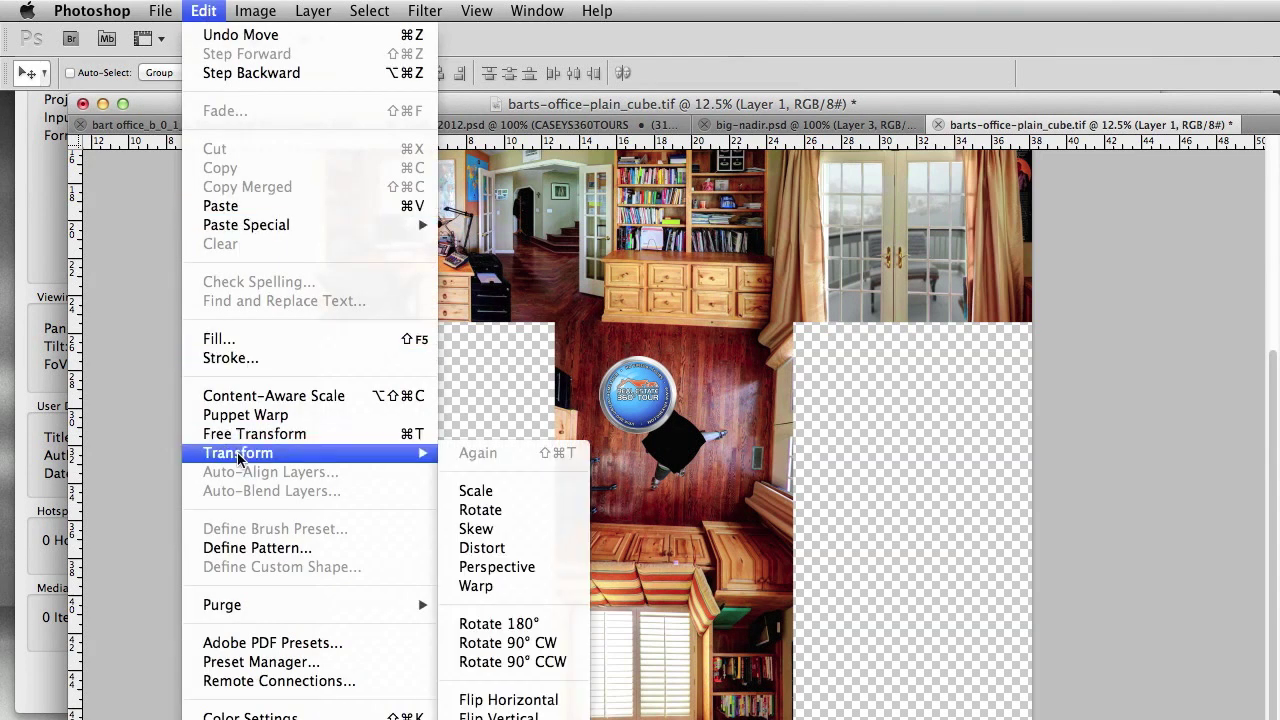
left_click(476, 491)
left_click_drag(676, 436, 711, 503)
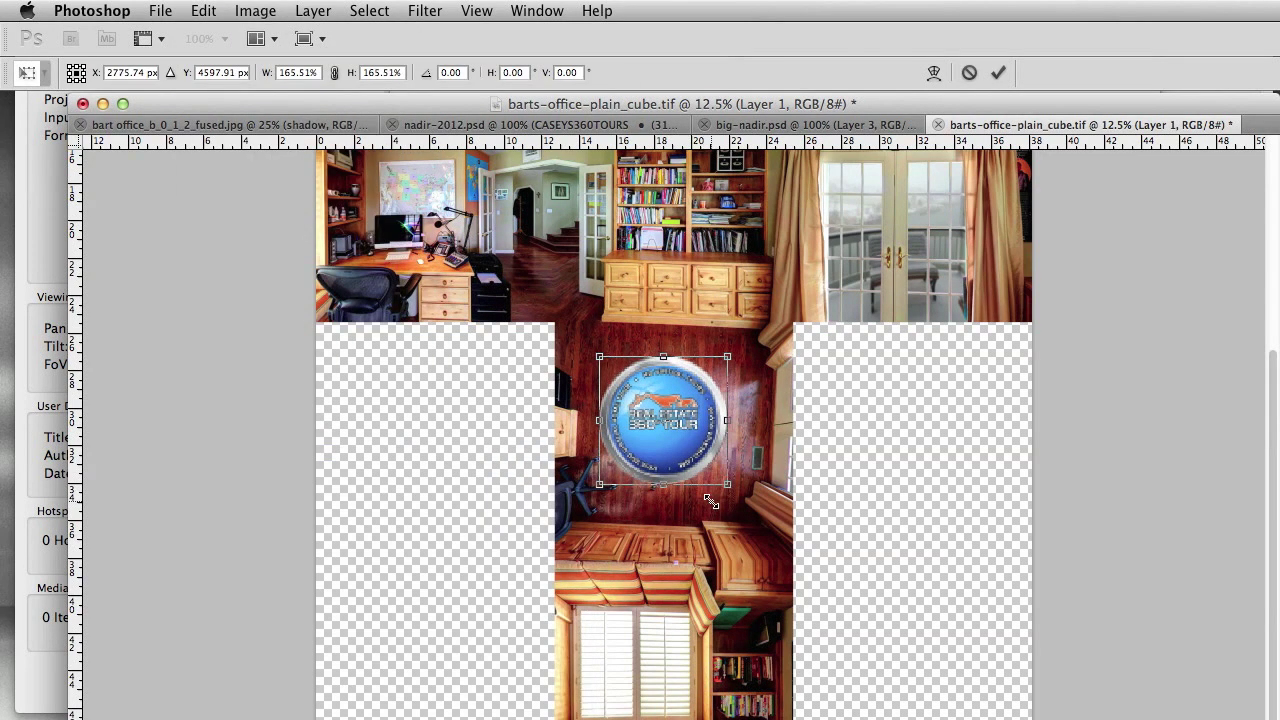
key("Return")
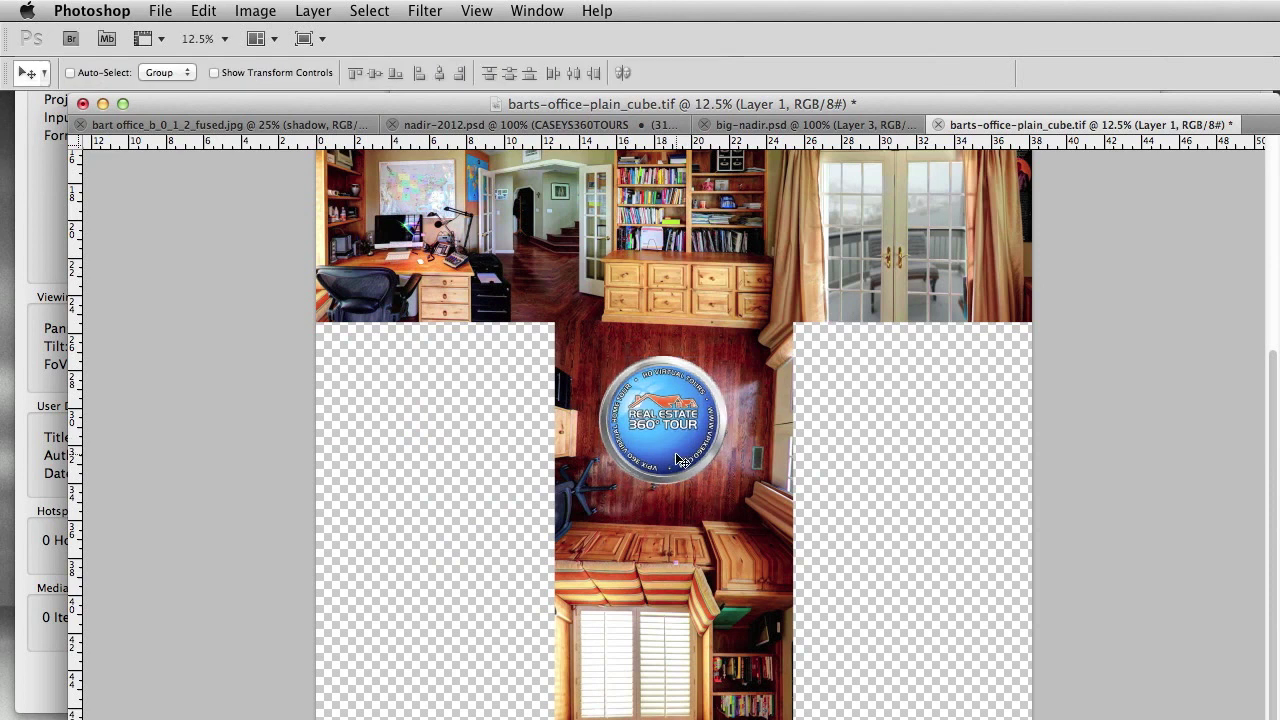
Step: Centre the enlarged logo over the tripod on the floor face and check its coverage up close
mouse_move(676, 458)
left_mouse_down()
mouse_move(700, 574)
mouse_move(708, 490)
mouse_move(689, 477)
left_mouse_up()
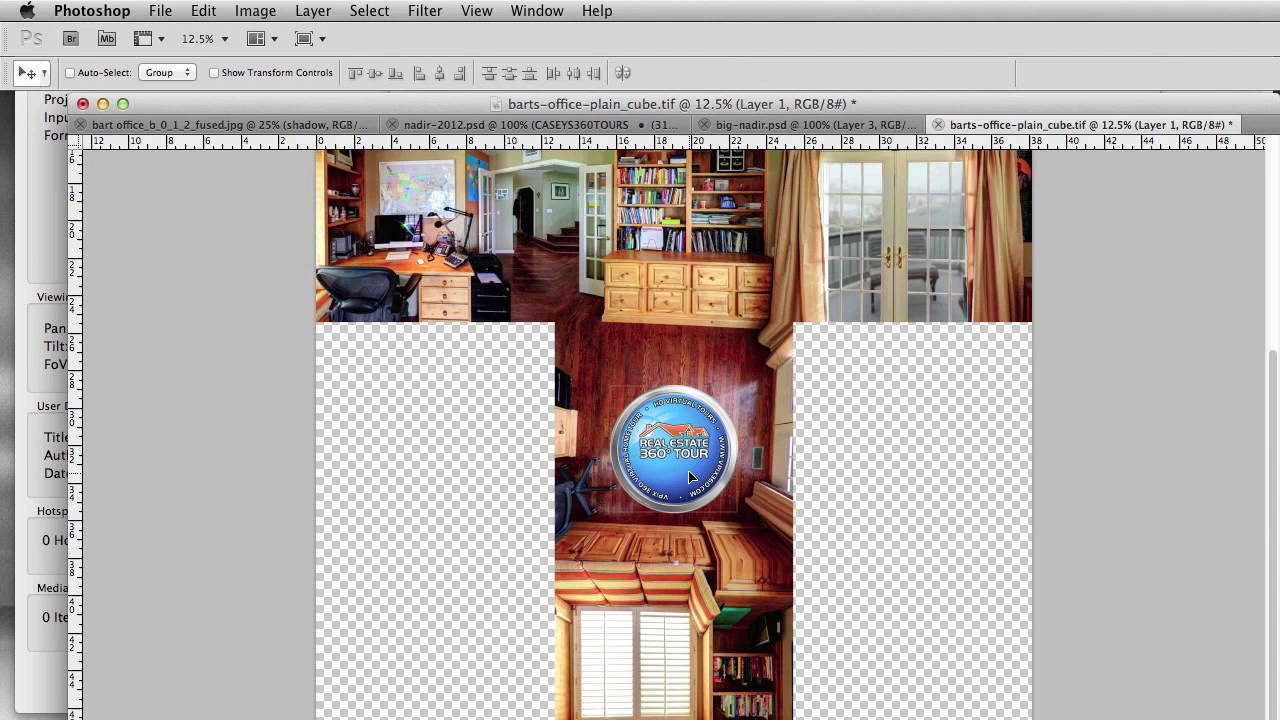
left_click_drag(690, 477, 689, 475)
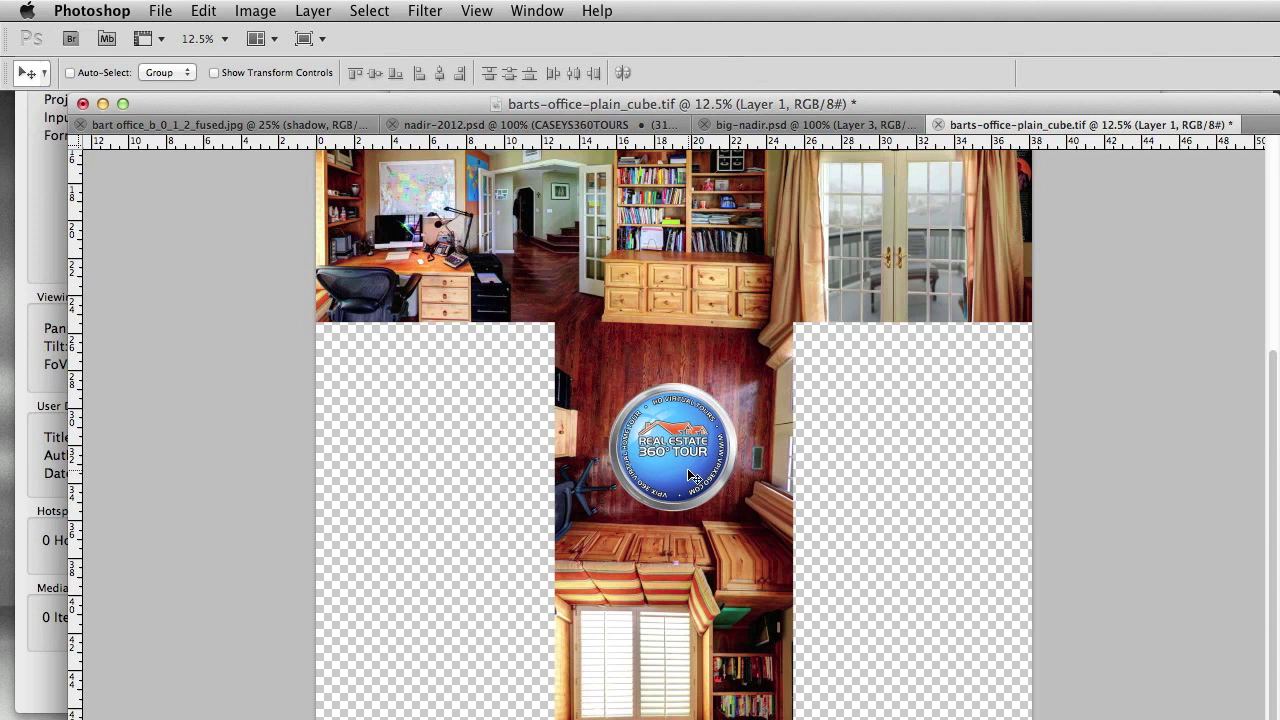
key("super+equal")
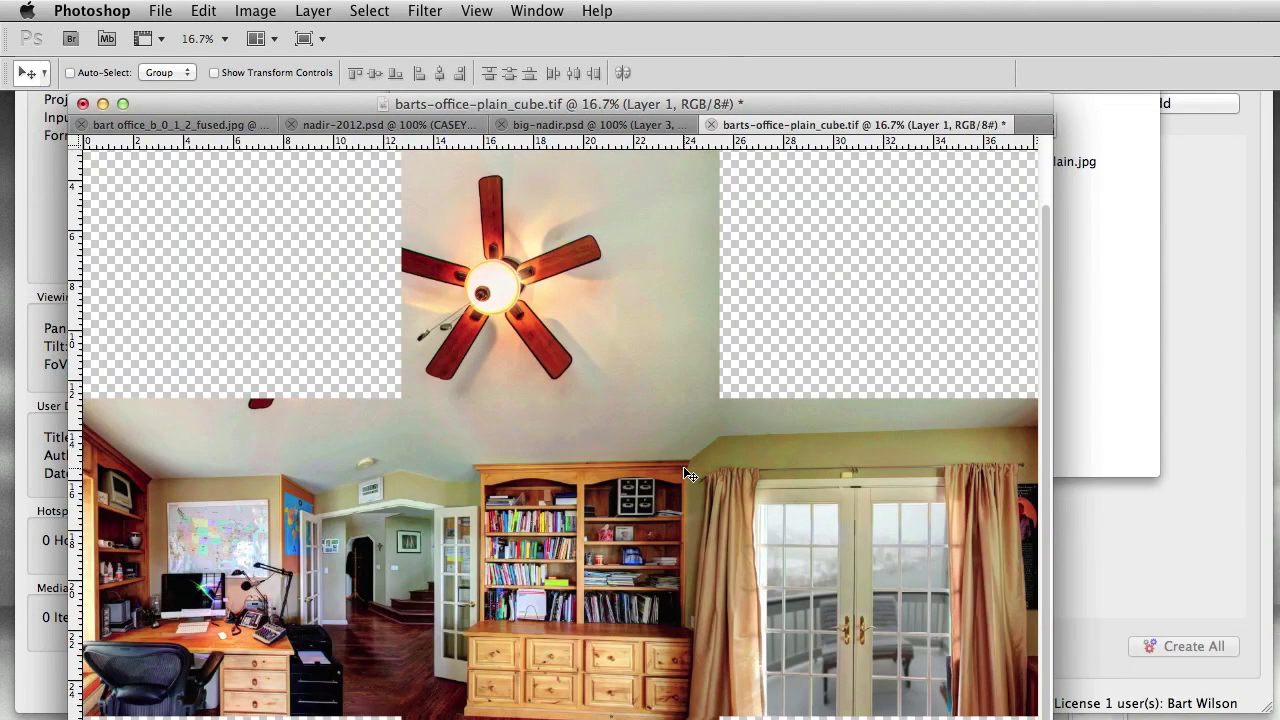
key("super+equal")
key("space")
left_click_drag(857, 657, 873, 512)
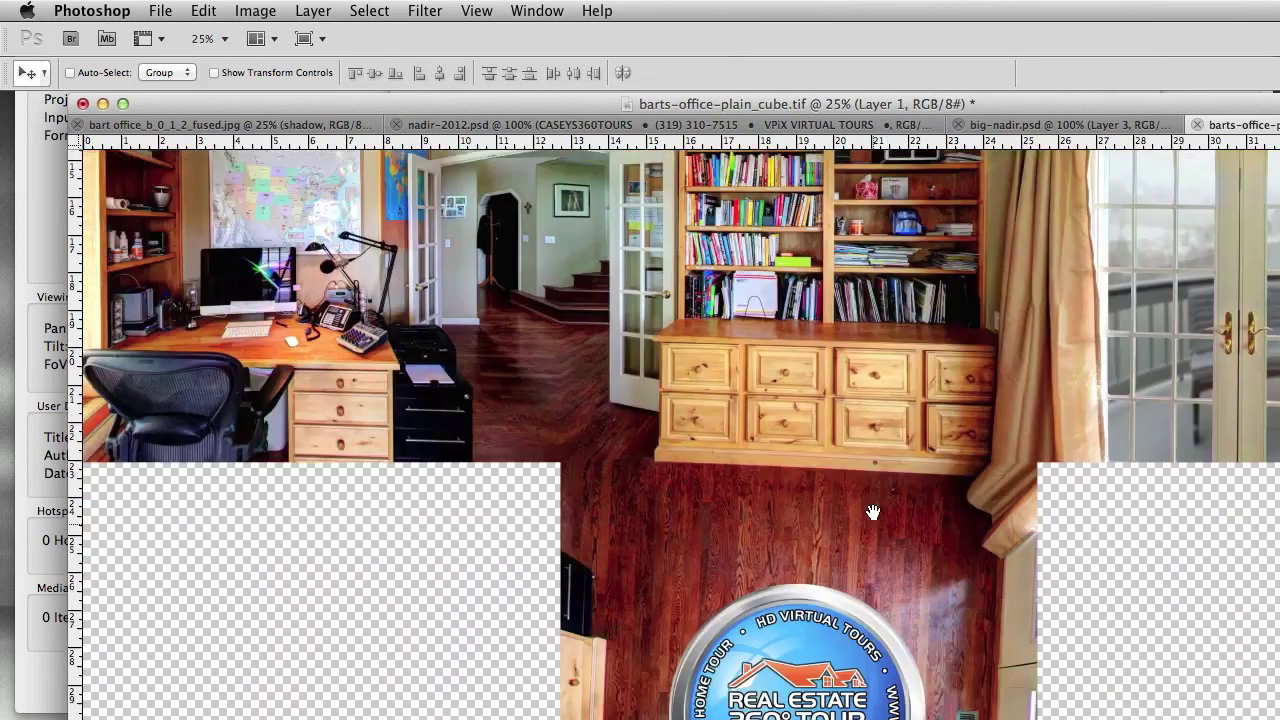
scroll(872, 512, "down", 2)
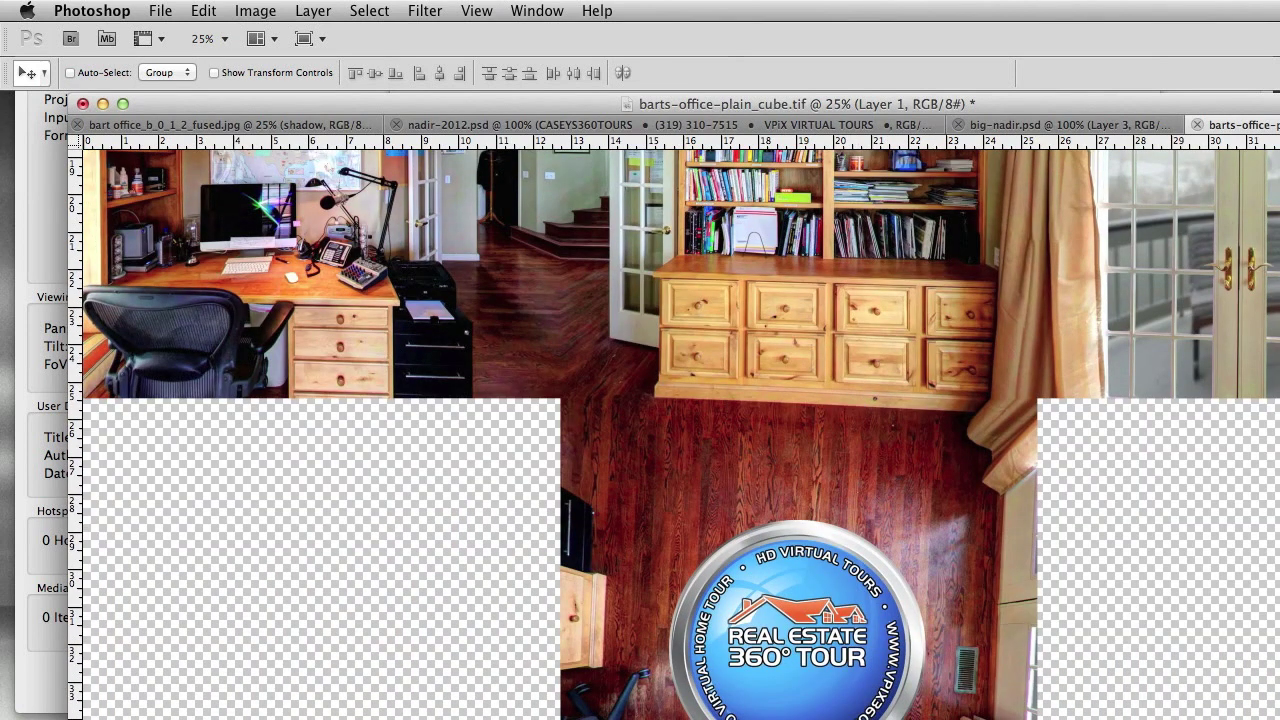
mouse_move(1279, 719)
left_mouse_down()
mouse_move(1220, 694)
mouse_move(1277, 719)
left_mouse_up()
left_click_drag(1049, 622, 1015, 430)
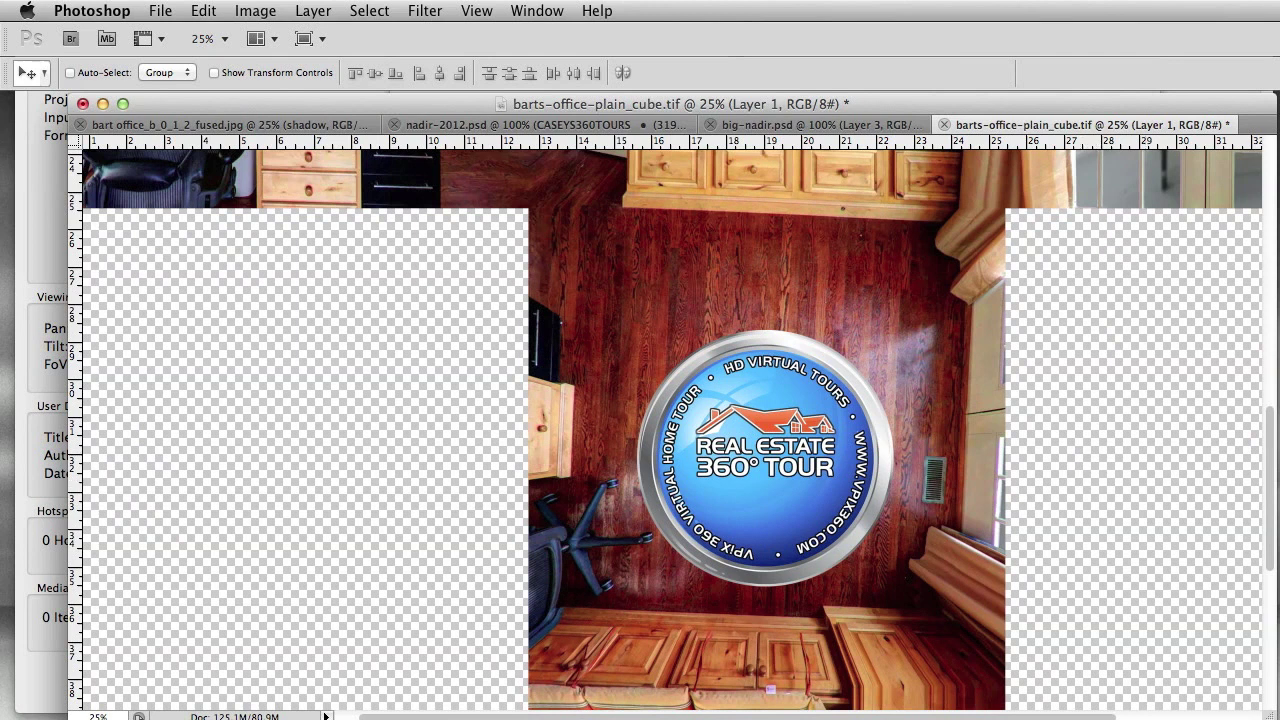
Step: Merge the logo's Layer 1 down into Layer 0 without flattening the image
key("F7")
left_click_drag(1144, 200, 682, 171)
left_click(640, 307)
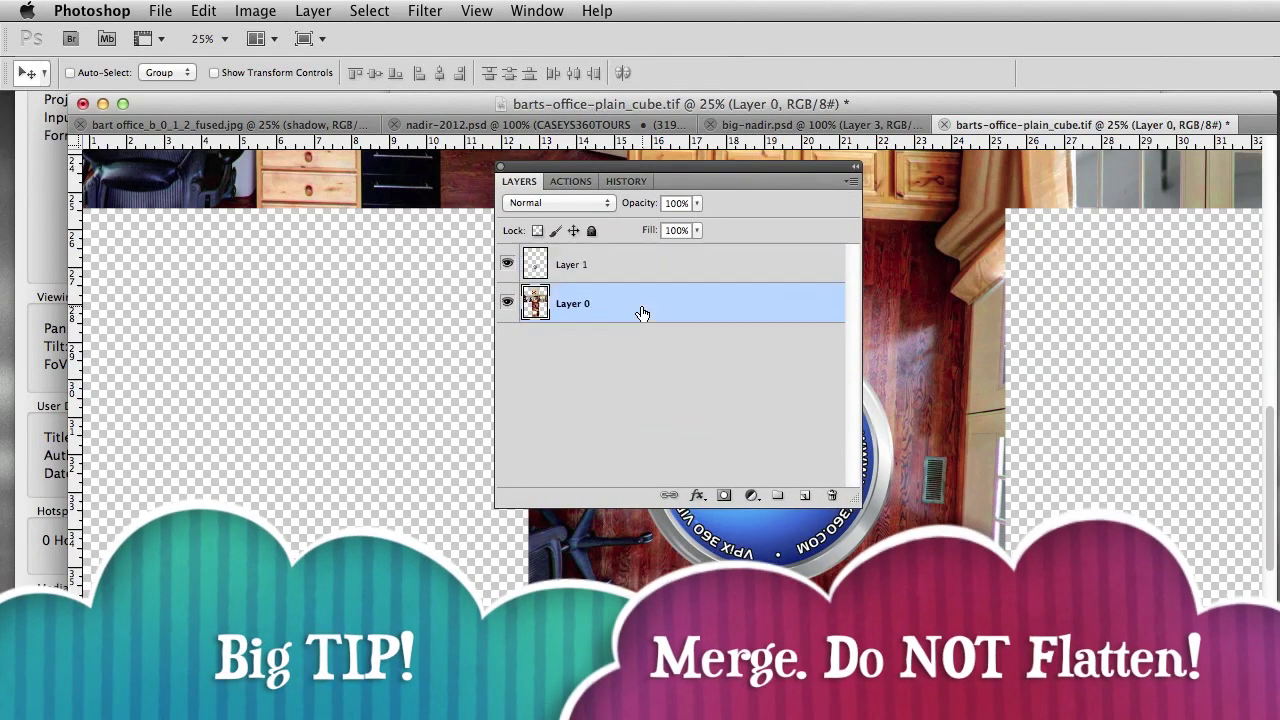
left_click(636, 268)
left_click(852, 182)
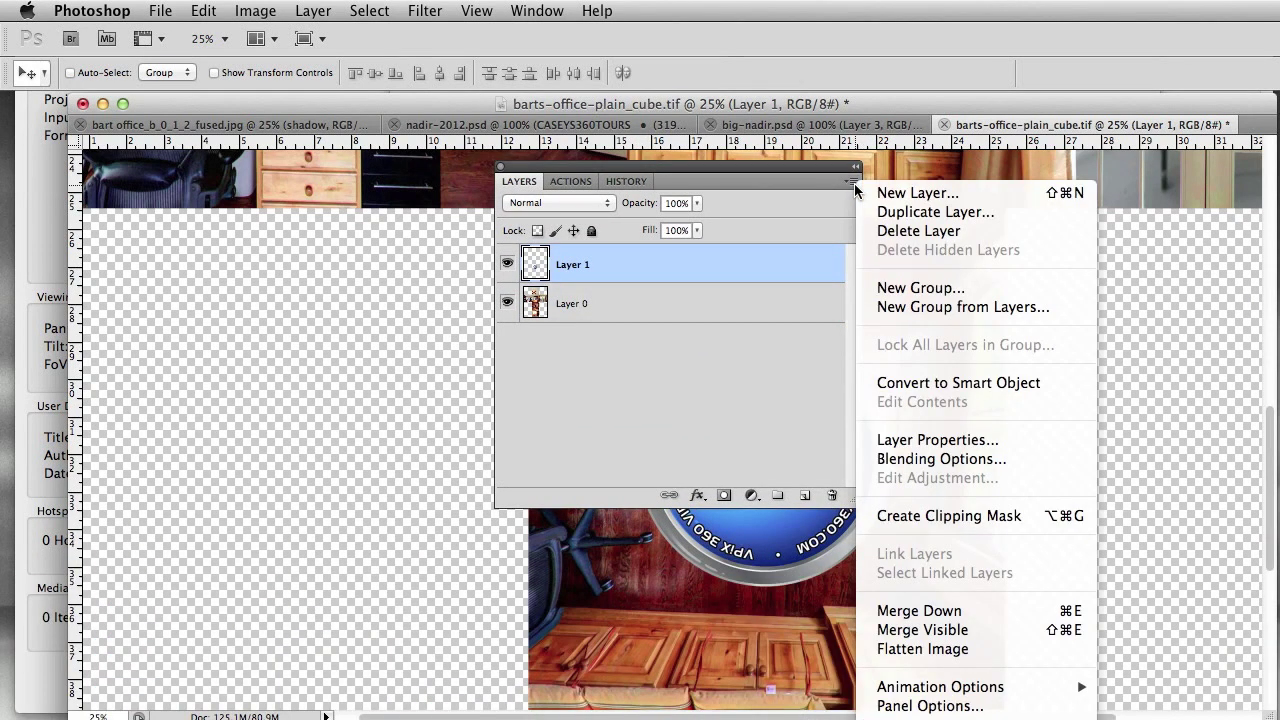
left_click(960, 611)
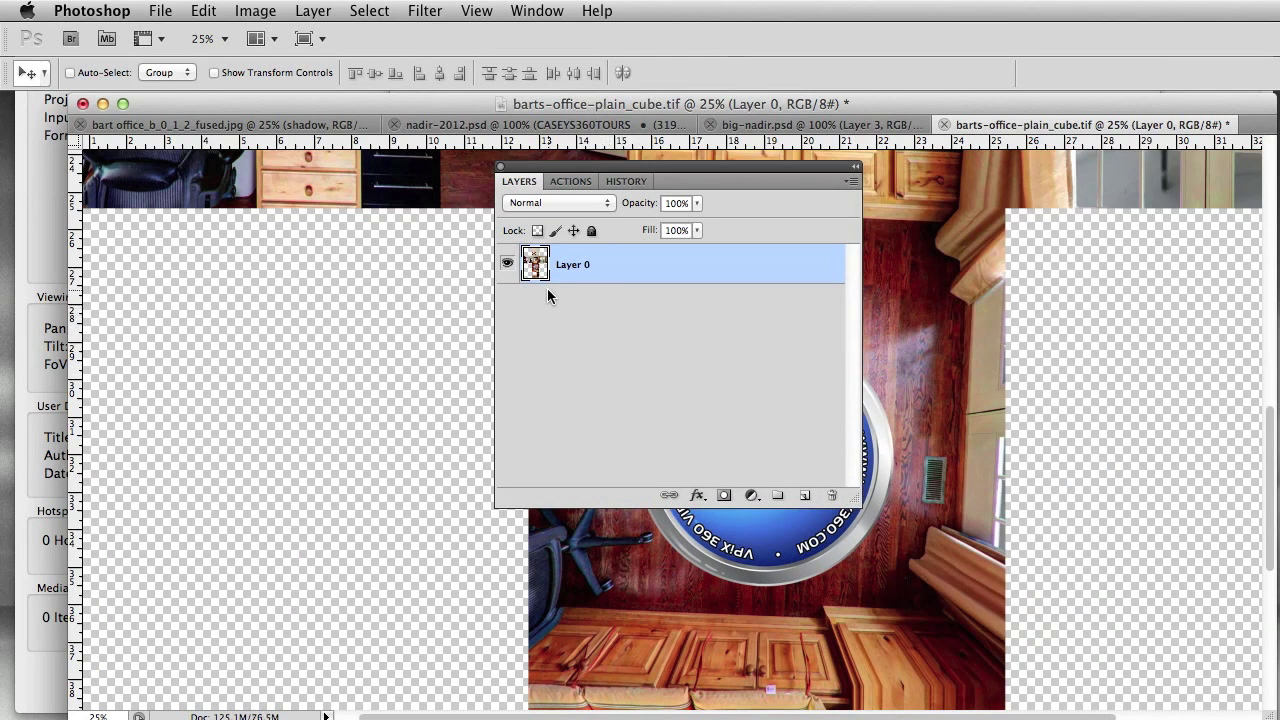
mouse_move(533, 298)
left_mouse_down()
mouse_move(616, 238)
mouse_move(453, 257)
mouse_move(598, 296)
left_mouse_up()
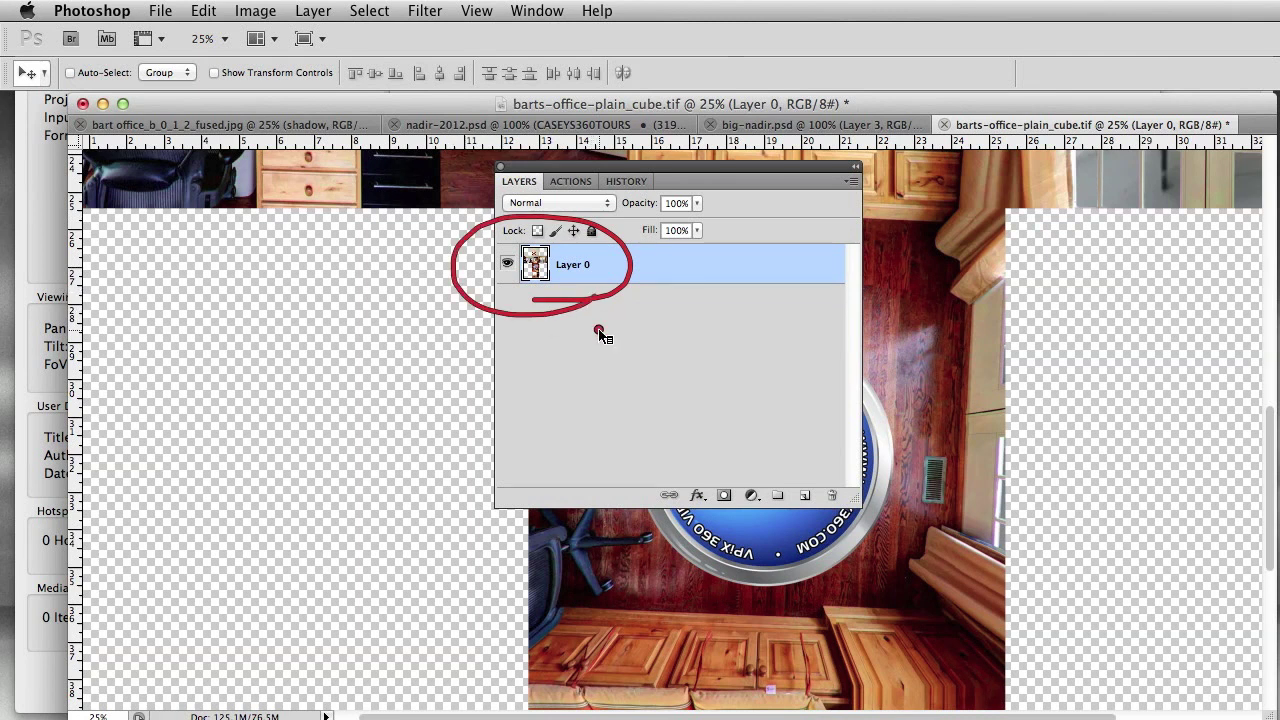
key("Escape")
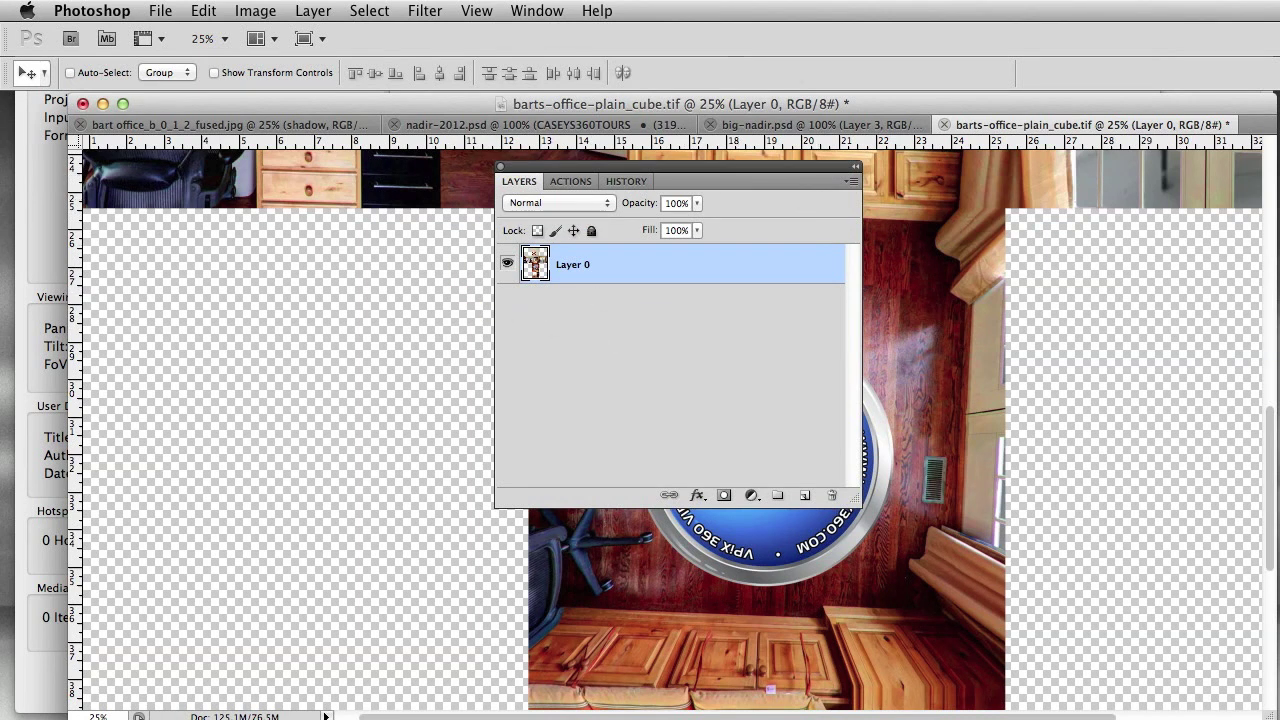
Step: Save the merged cube image under its existing name, barts-office-plain_cube.tif
left_click_drag(840, 172, 1279, 208)
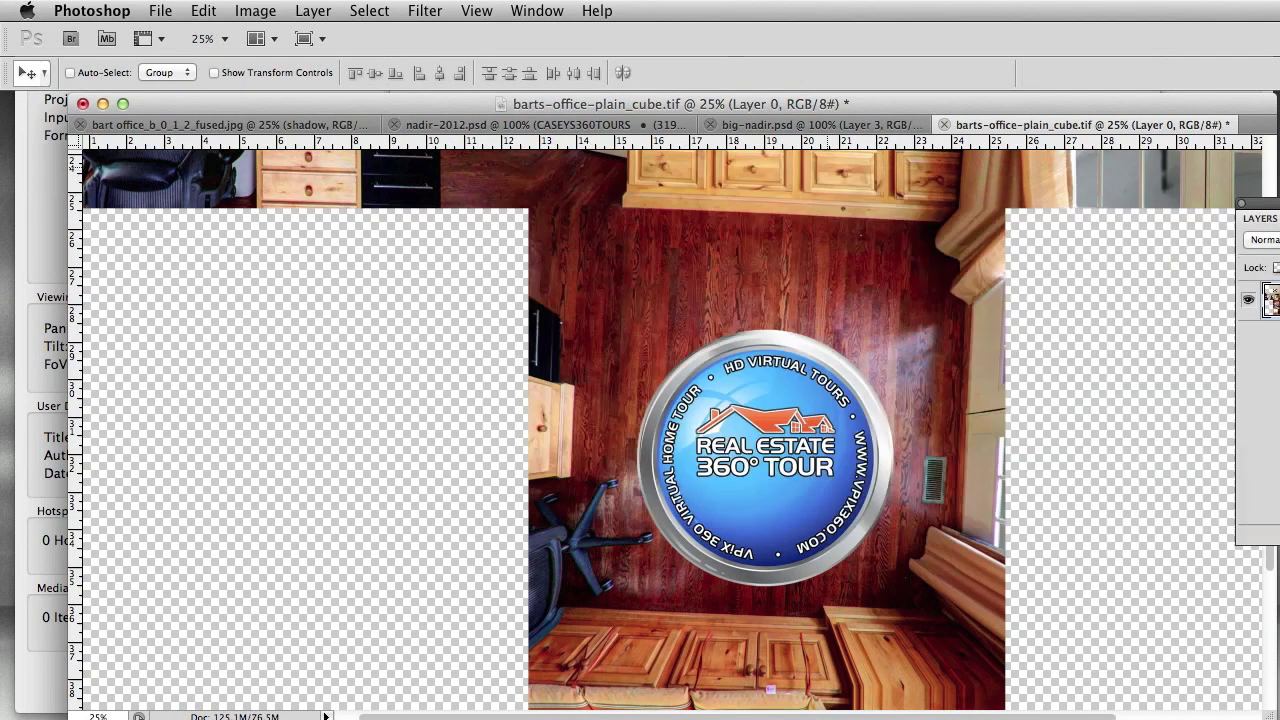
left_click(160, 10)
left_click(218, 298)
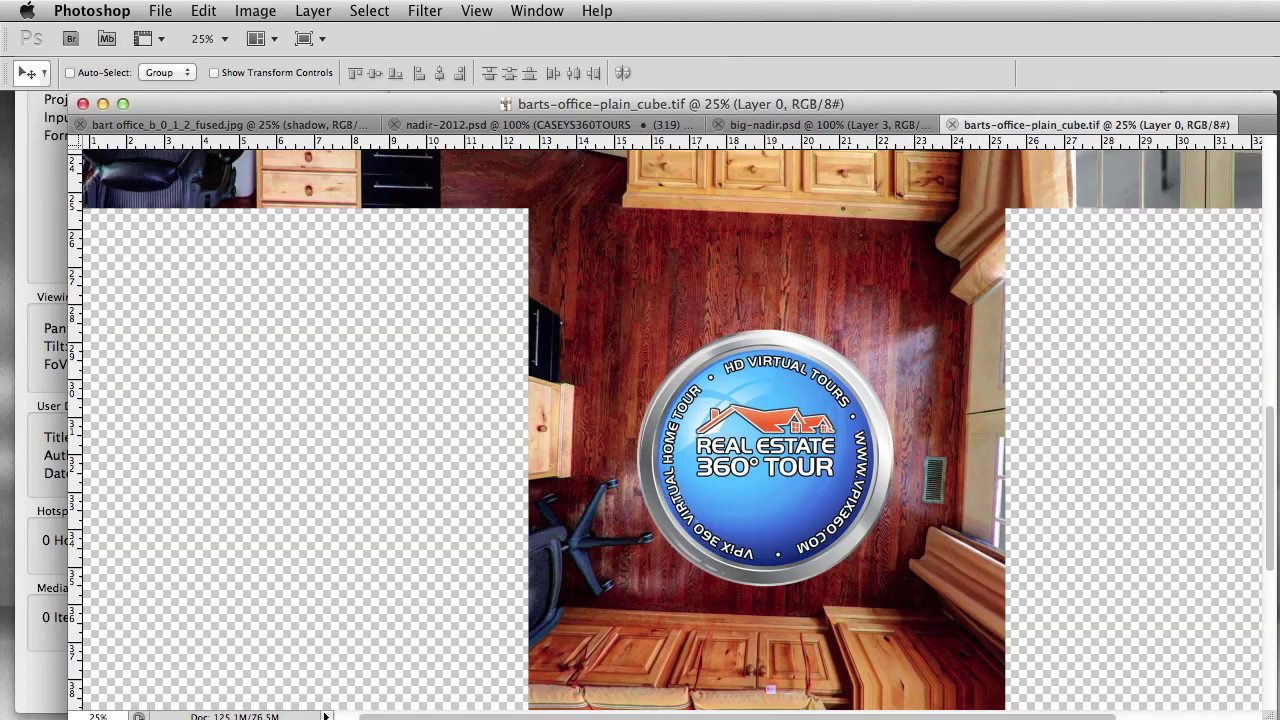
Step: Switch to Pano2VR and reload the edited barts-office-plain_cube.tif as the Cross type input
key("super+Tab")
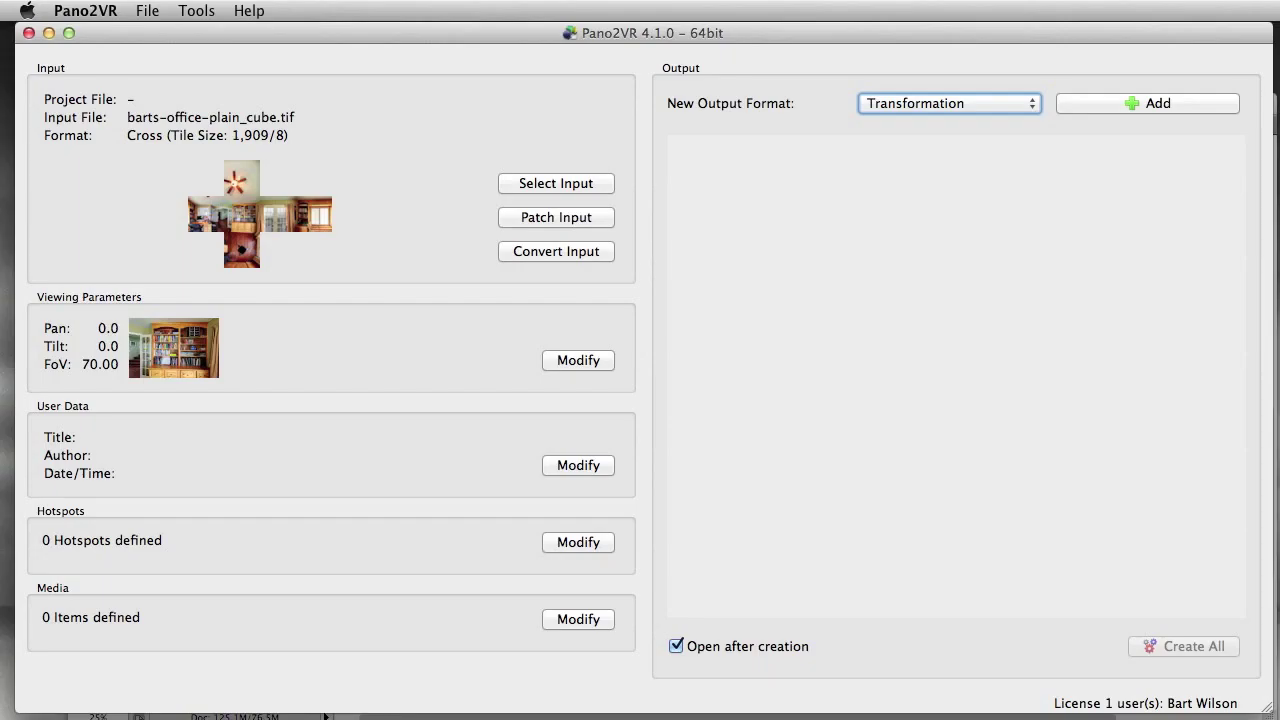
left_click(552, 184)
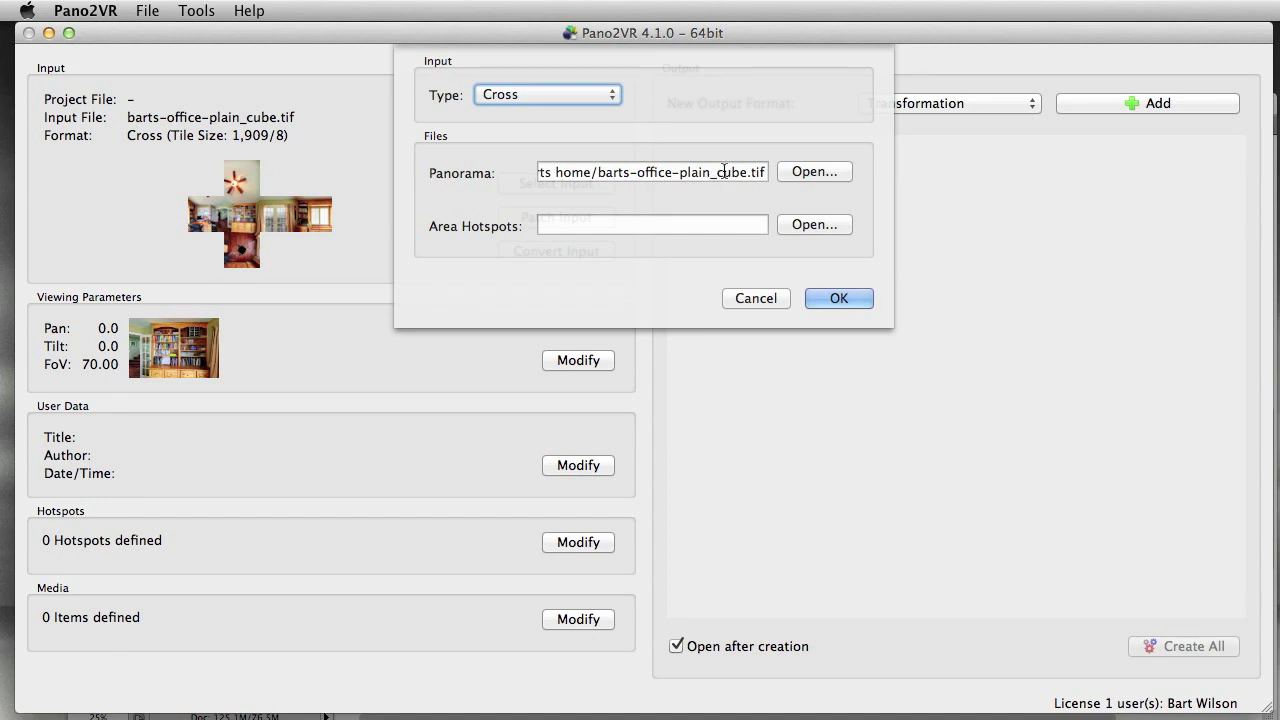
left_click_drag(629, 87, 685, 78)
left_click_drag(860, 168, 918, 159)
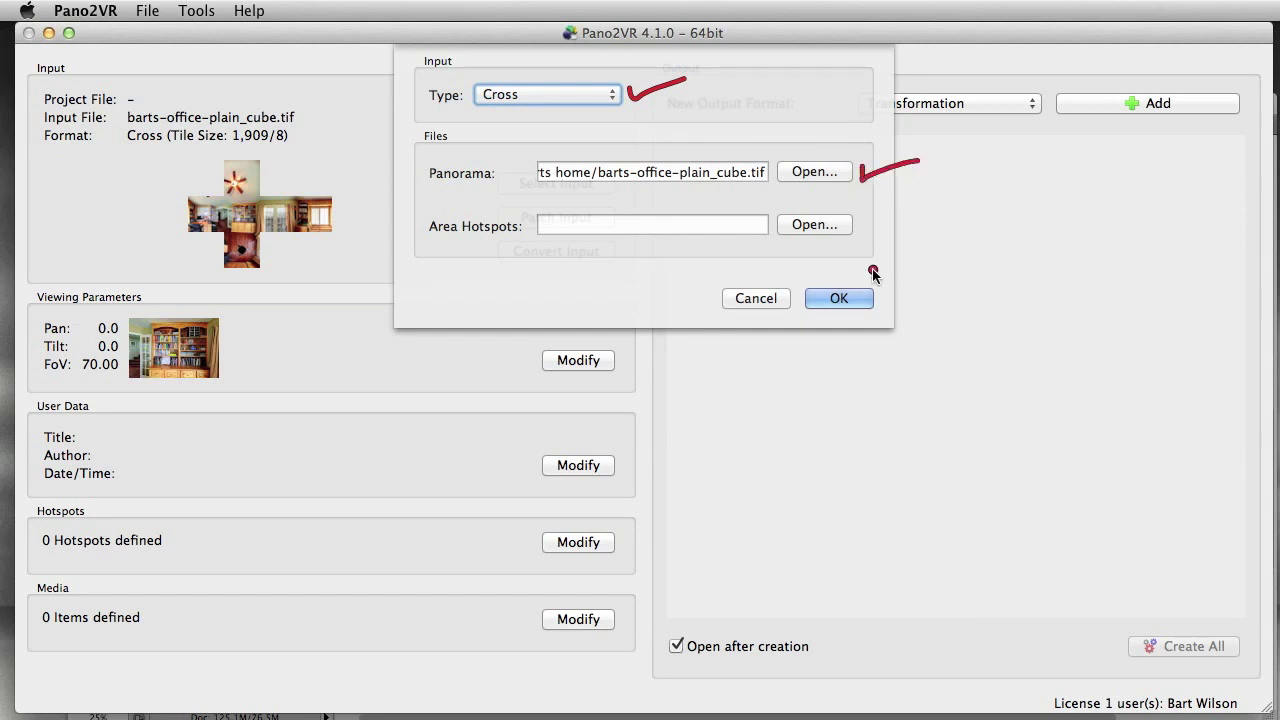
mouse_move(873, 273)
left_mouse_down()
mouse_move(788, 270)
mouse_move(793, 308)
mouse_move(881, 333)
mouse_move(880, 258)
left_mouse_up()
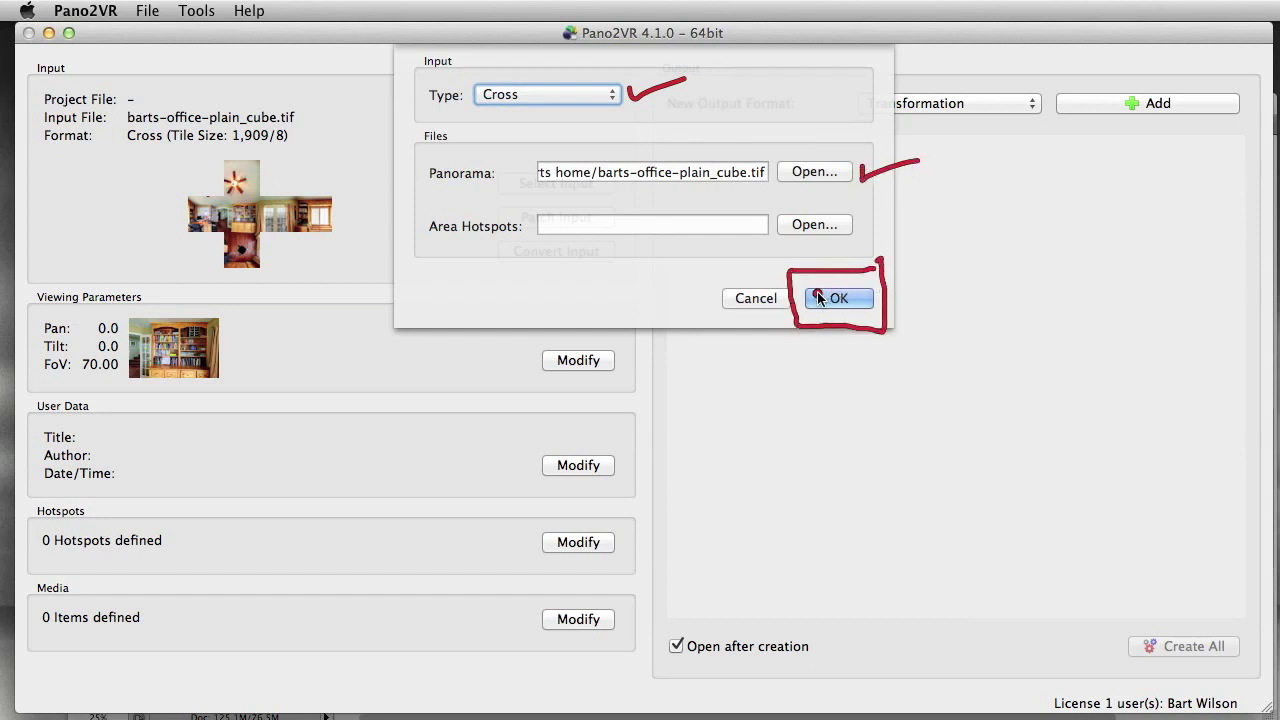
mouse_move(704, 260)
left_mouse_down()
mouse_move(468, 228)
mouse_move(351, 229)
mouse_move(247, 253)
mouse_move(250, 240)
mouse_move(249, 253)
mouse_move(284, 235)
mouse_move(250, 232)
mouse_move(218, 247)
mouse_move(241, 279)
mouse_move(279, 250)
mouse_move(259, 224)
left_mouse_up()
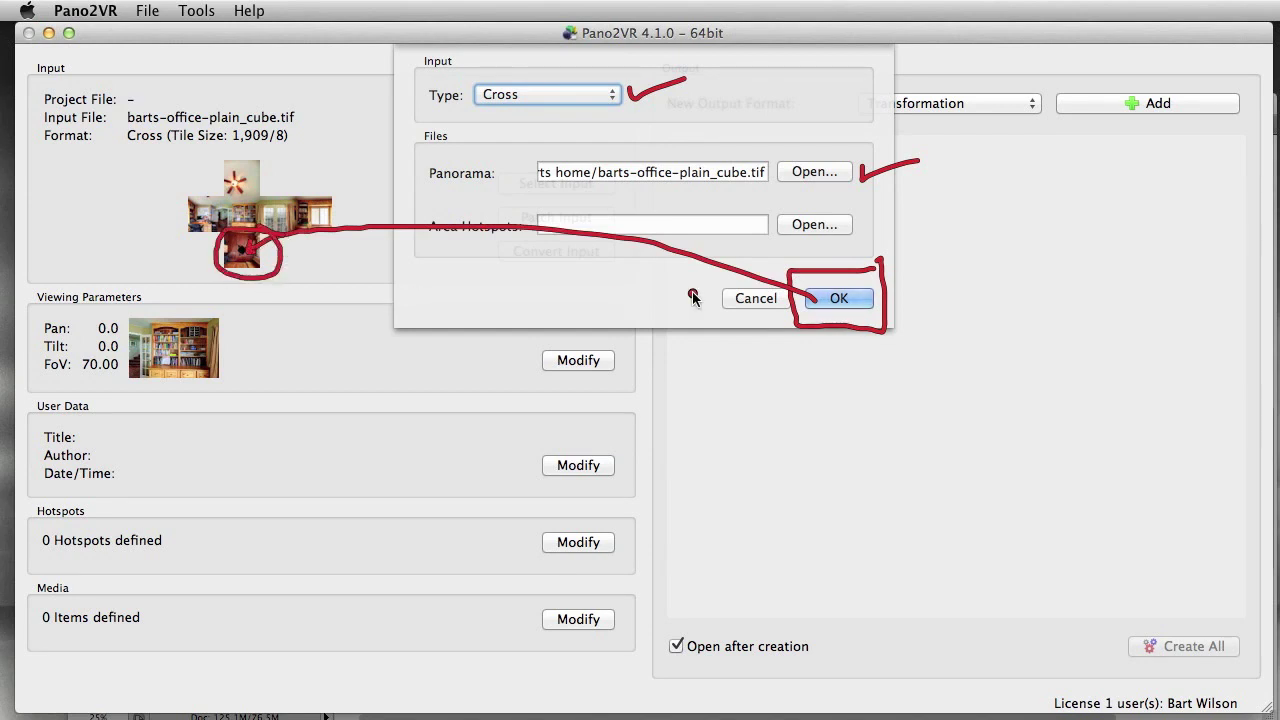
key("Escape")
left_click(848, 297)
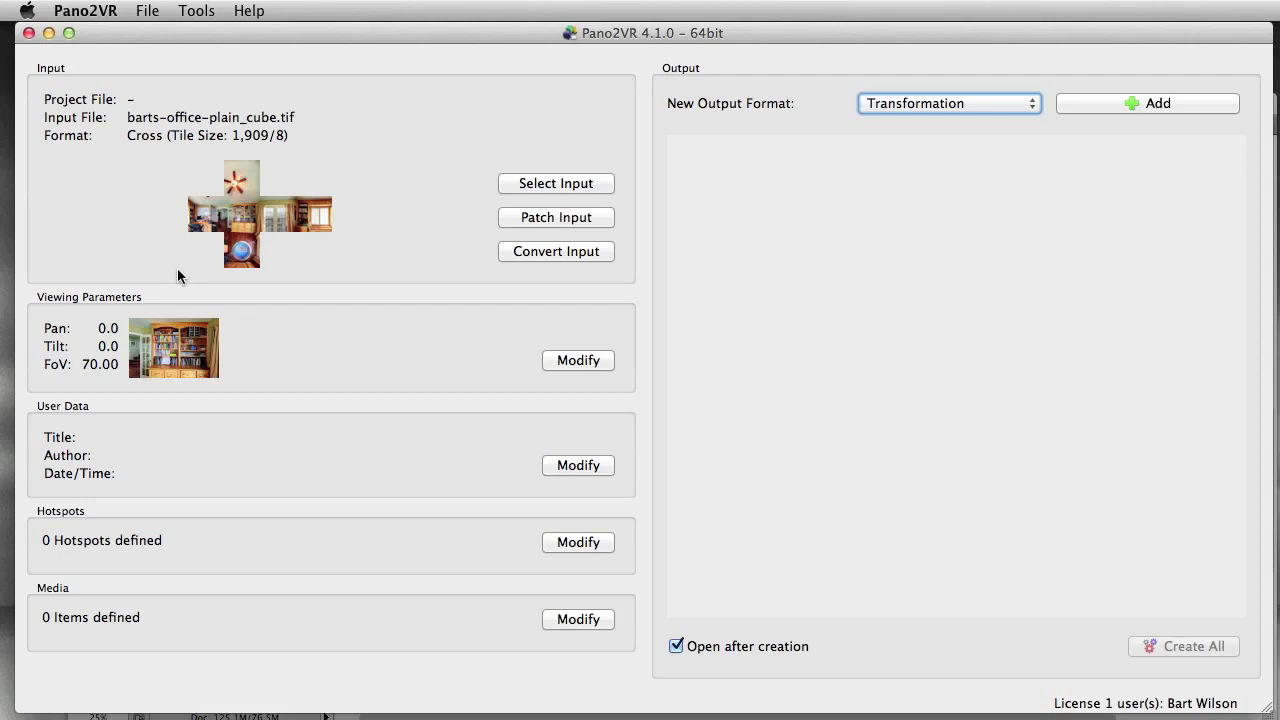
mouse_move(179, 234)
left_mouse_down()
mouse_move(185, 280)
mouse_move(264, 283)
mouse_move(283, 232)
left_mouse_up()
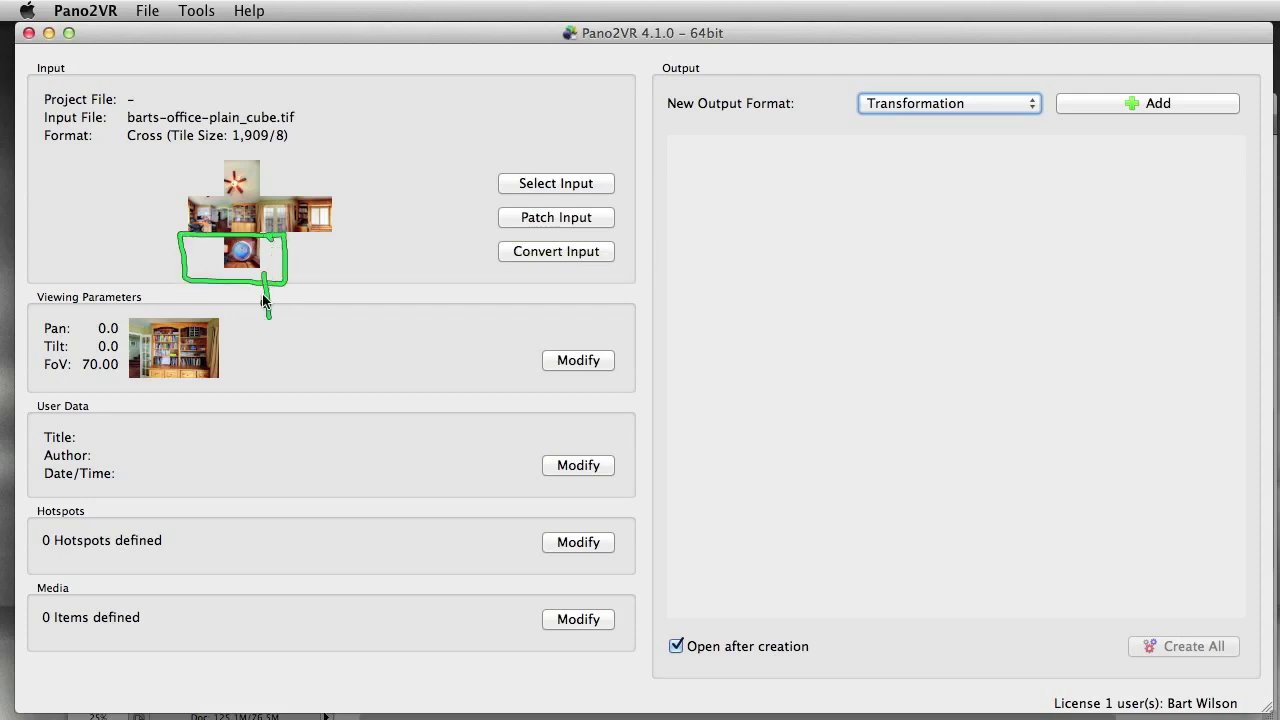
mouse_move(255, 296)
left_mouse_down()
mouse_move(259, 267)
mouse_move(274, 279)
left_mouse_up()
mouse_move(150, 255)
left_mouse_down()
mouse_move(218, 255)
mouse_move(209, 261)
left_mouse_up()
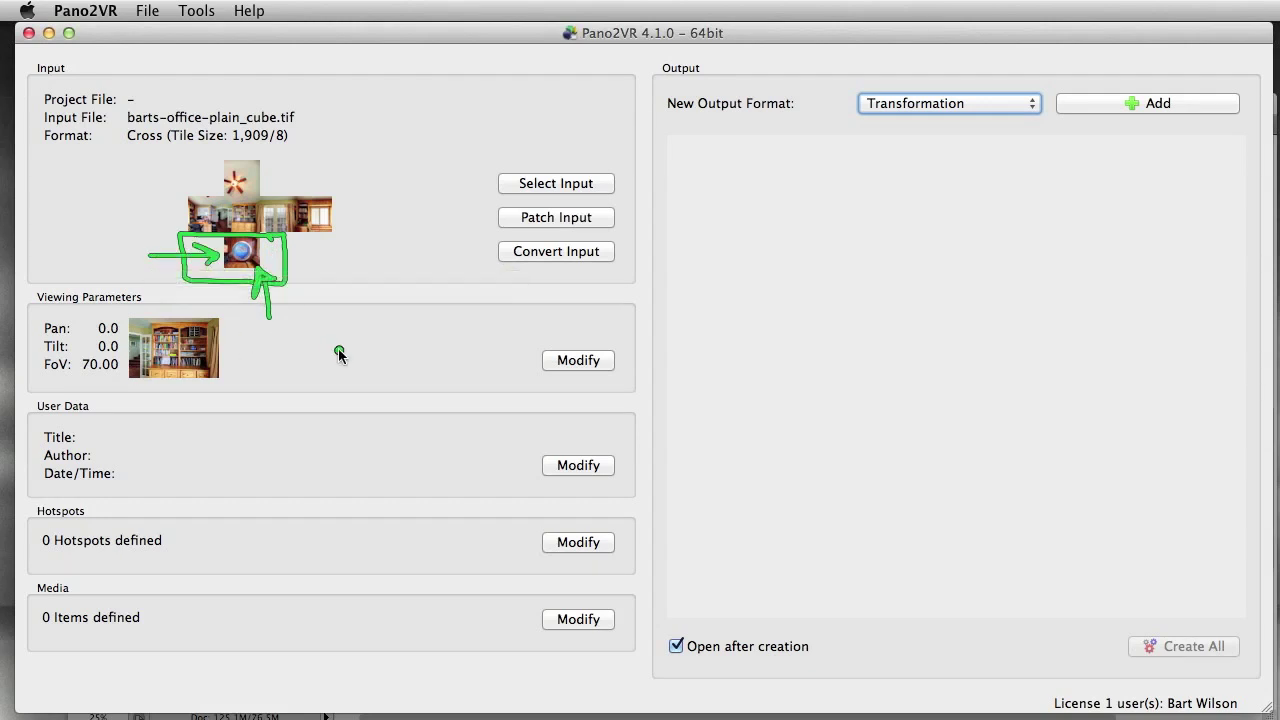
key("Escape")
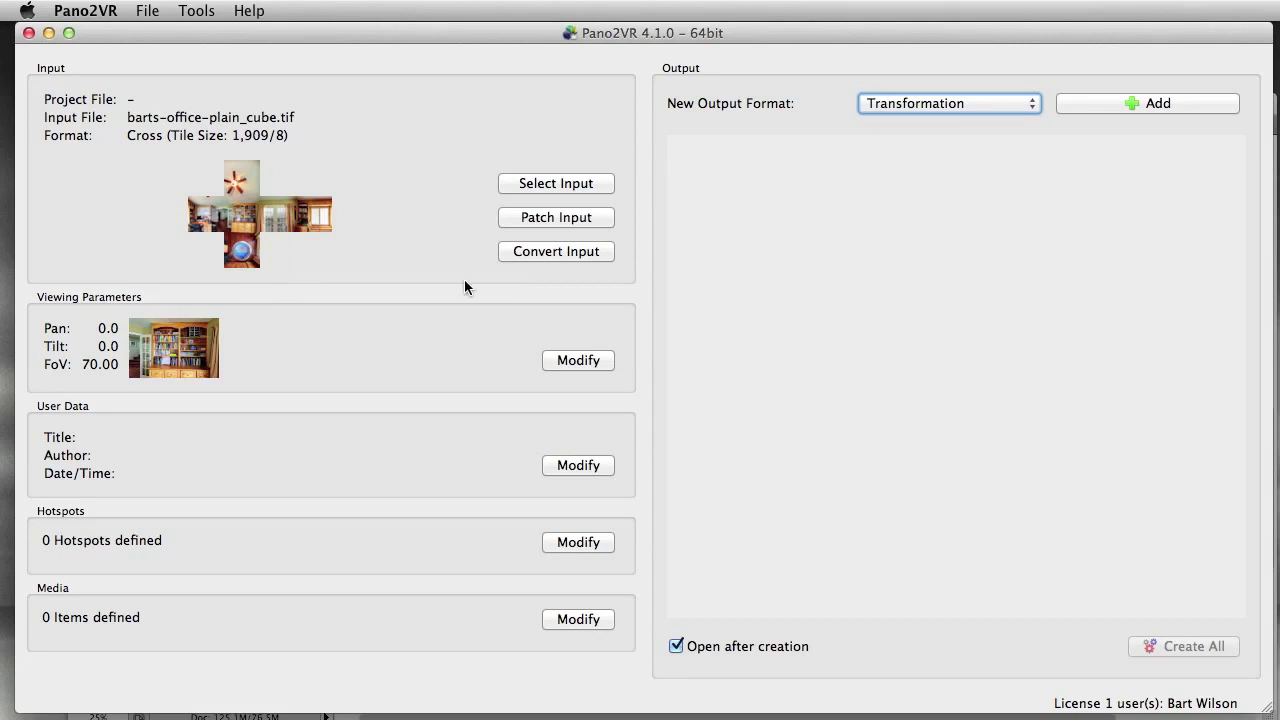
Step: Set up the input conversion as an Equirectangular TIFF with a width of 6000 px
left_click(557, 252)
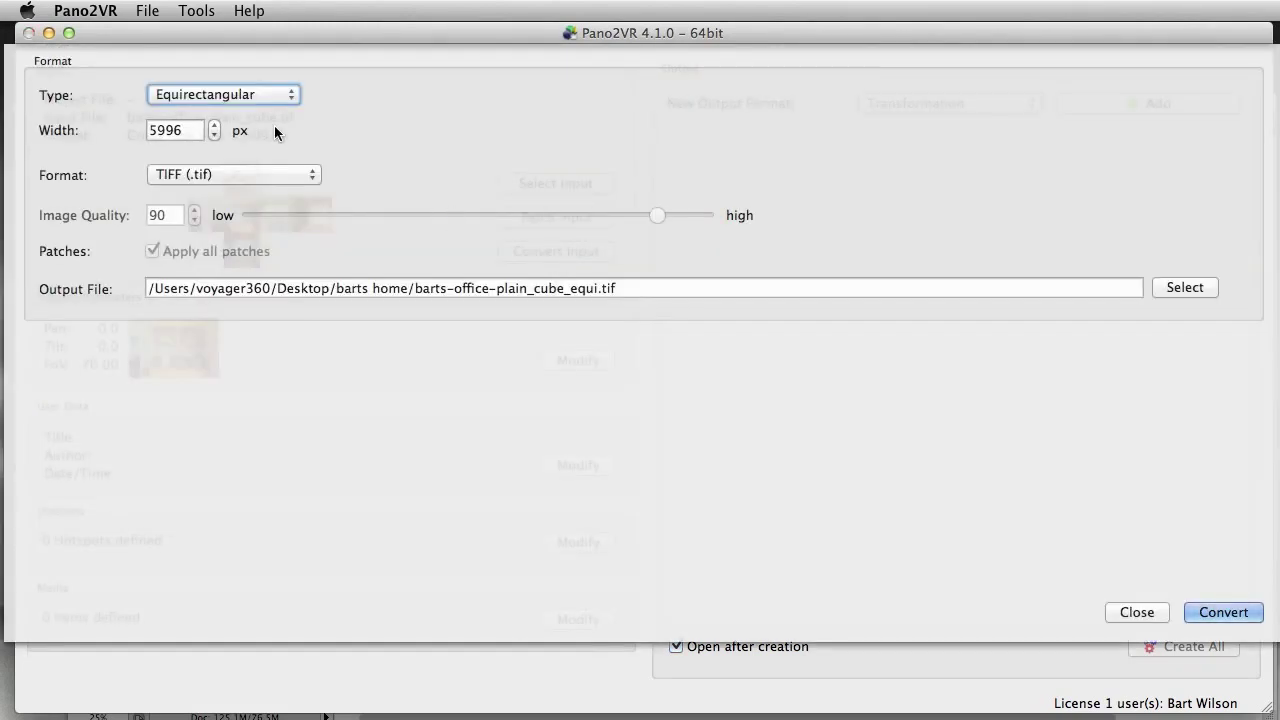
left_click(247, 97)
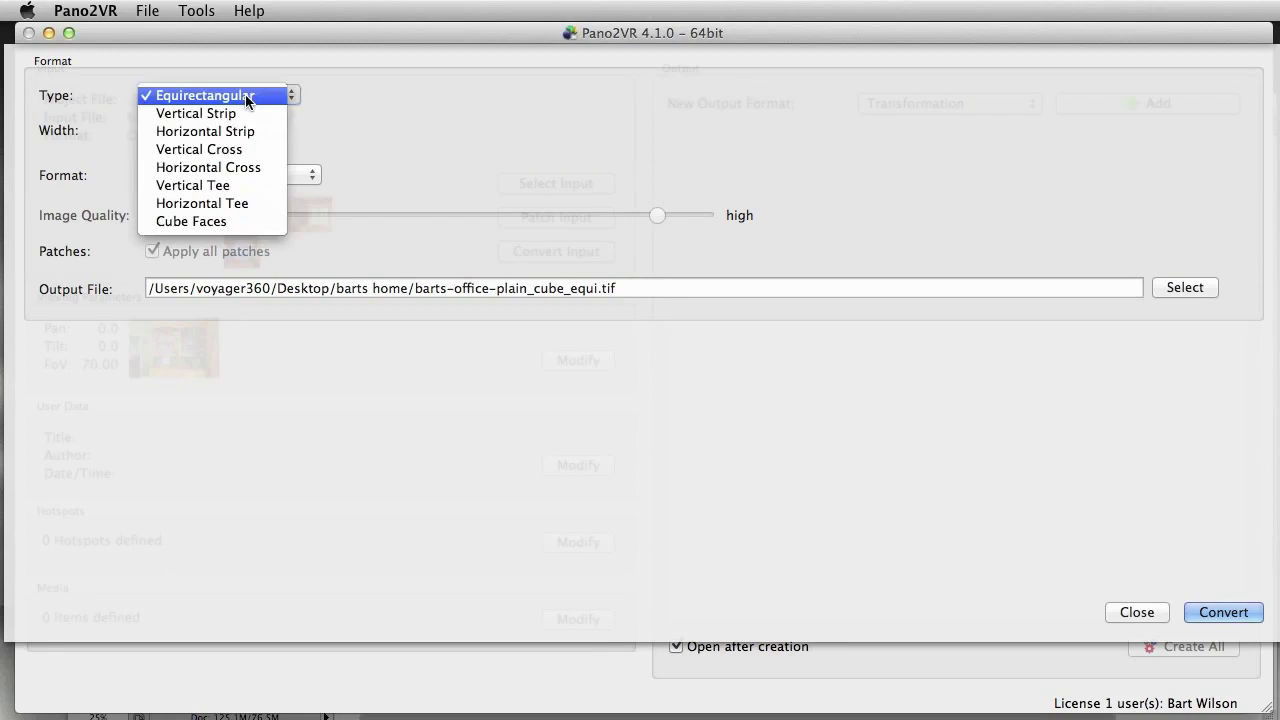
left_click(416, 90)
key("Tab")
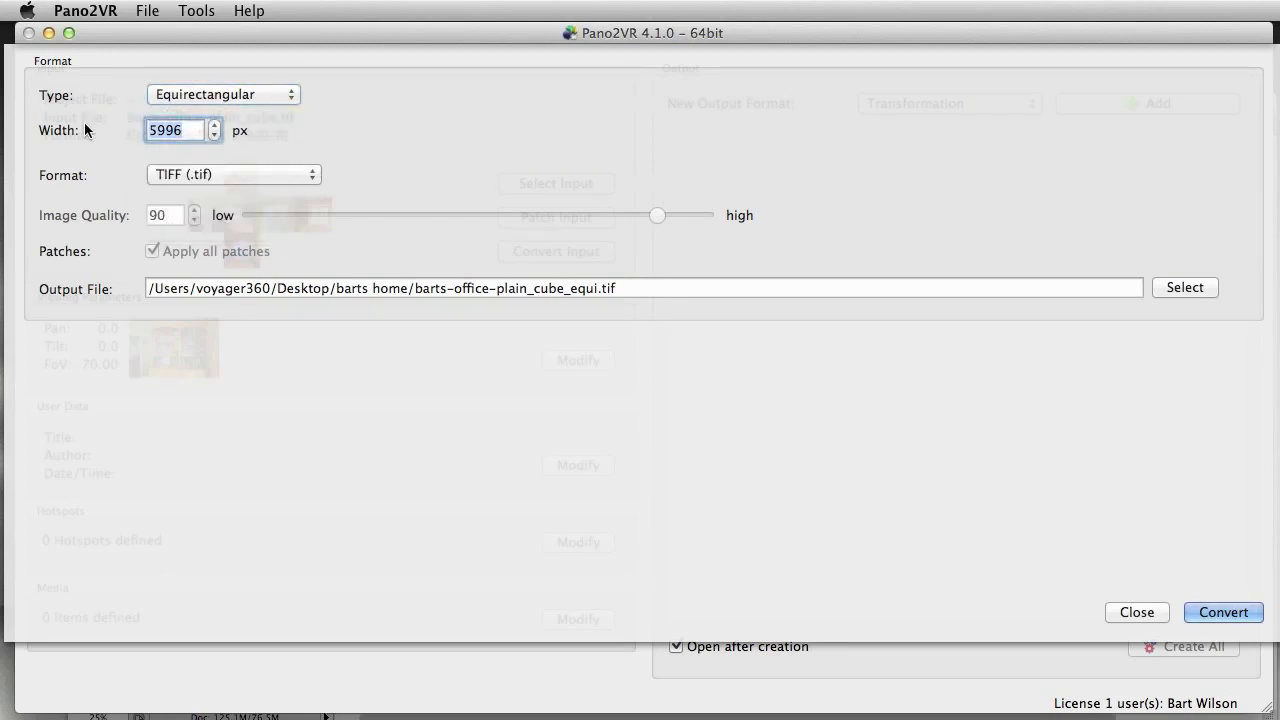
type("6000")
Step: Convert the cube cross to the equirectangular output file barts-office-plain_cube_equi.tif in the barts home folder
left_click_drag(311, 88, 357, 78)
left_click_drag(256, 128, 318, 124)
left_click_drag(338, 180, 428, 161)
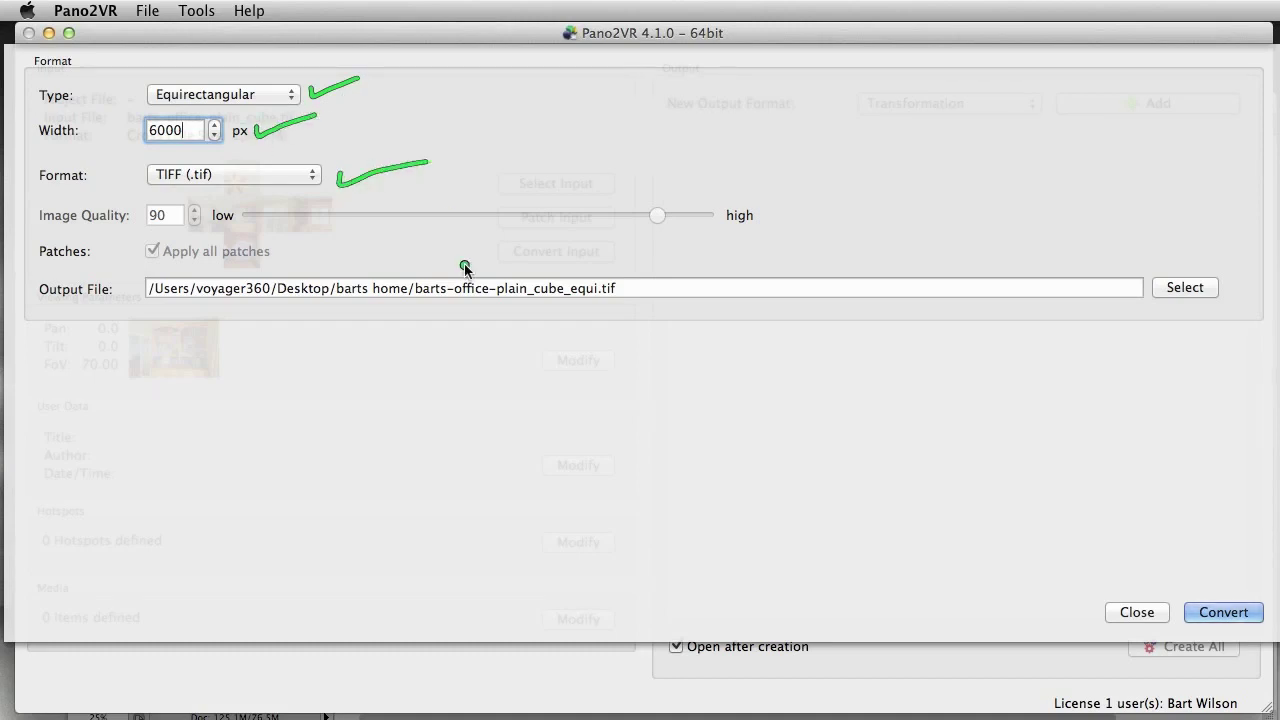
left_click_drag(632, 283, 770, 253)
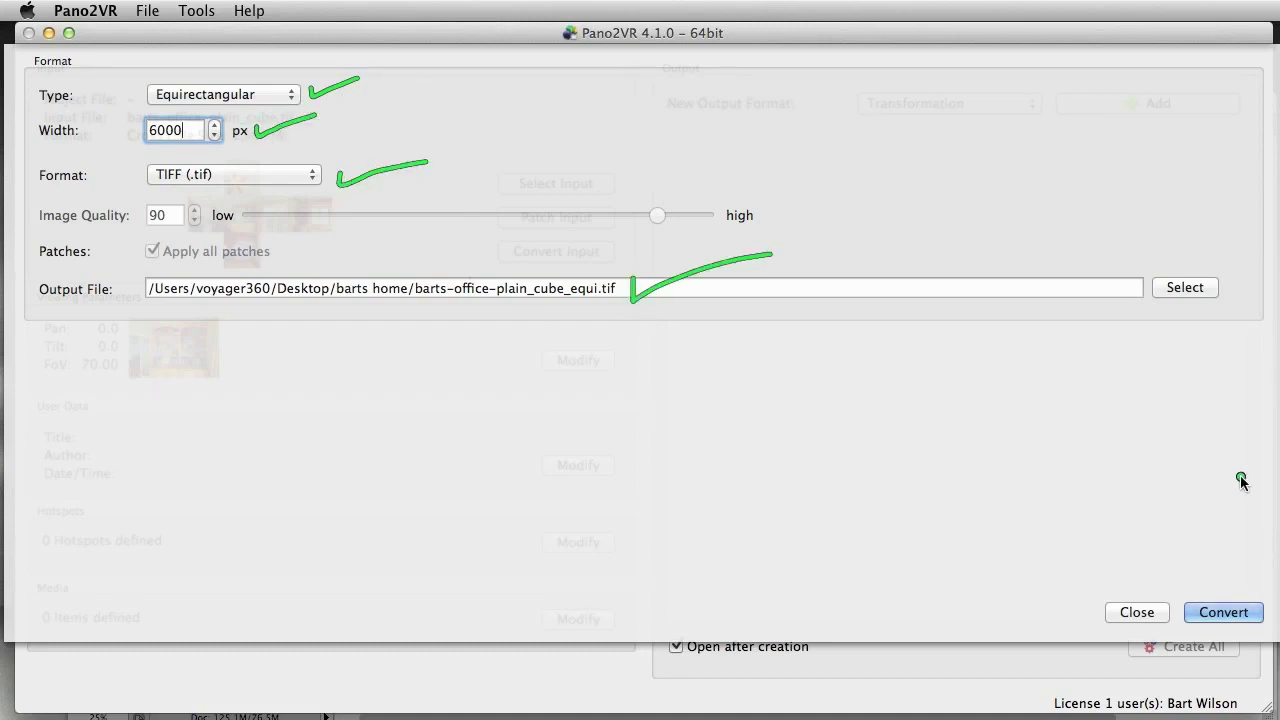
mouse_move(1155, 305)
left_mouse_down()
mouse_move(1187, 249)
mouse_move(1222, 315)
left_mouse_up()
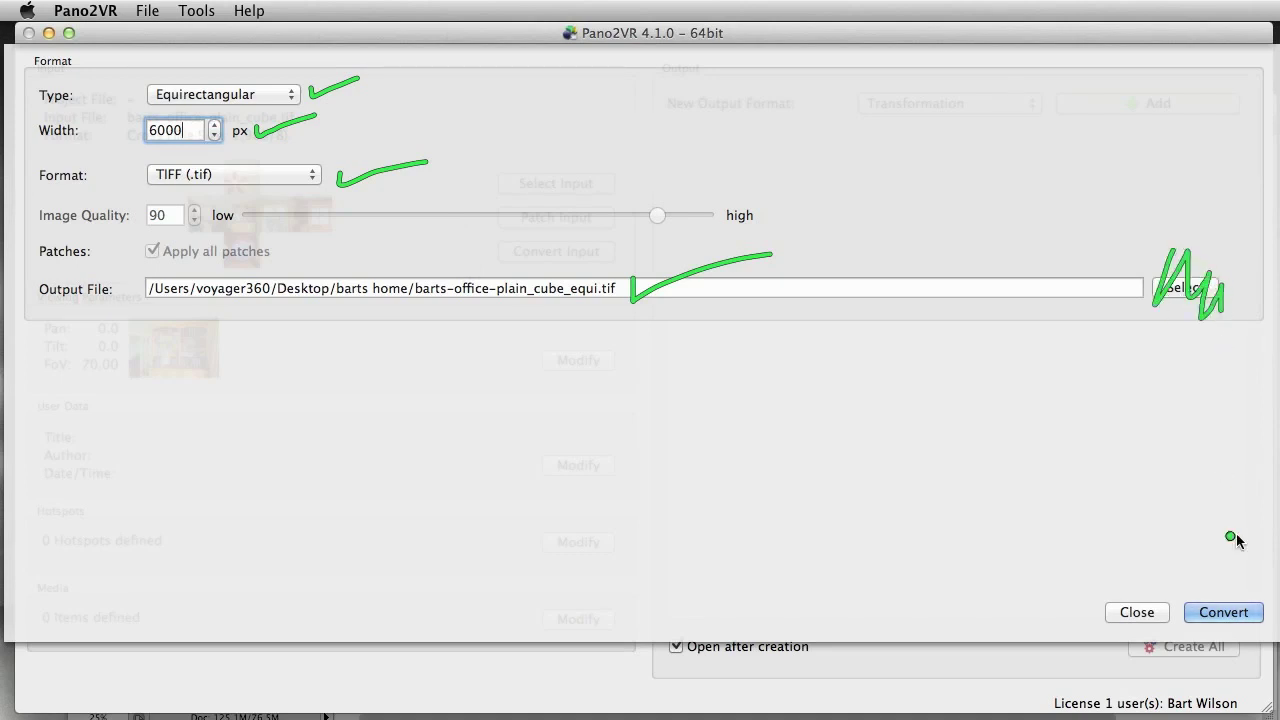
mouse_move(1262, 569)
left_mouse_down()
mouse_move(1167, 576)
mouse_move(1174, 639)
mouse_move(1269, 636)
mouse_move(1258, 575)
left_mouse_up()
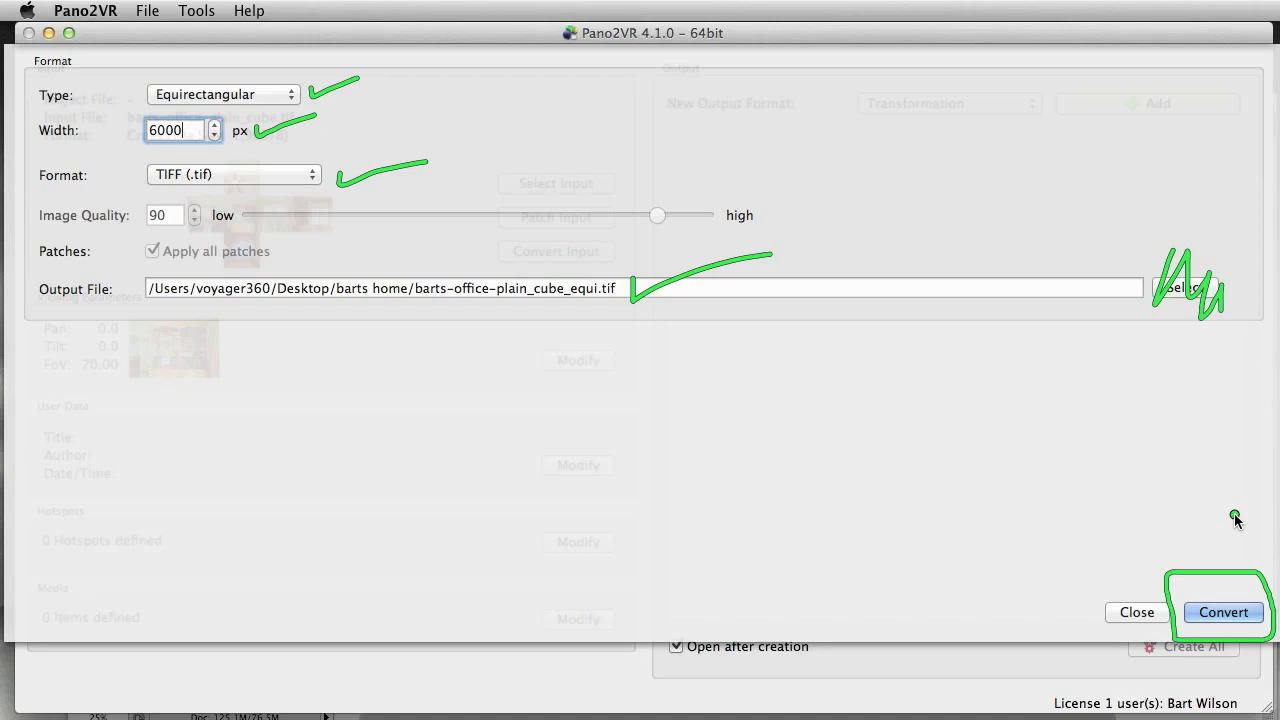
key("Escape")
left_click(1227, 612)
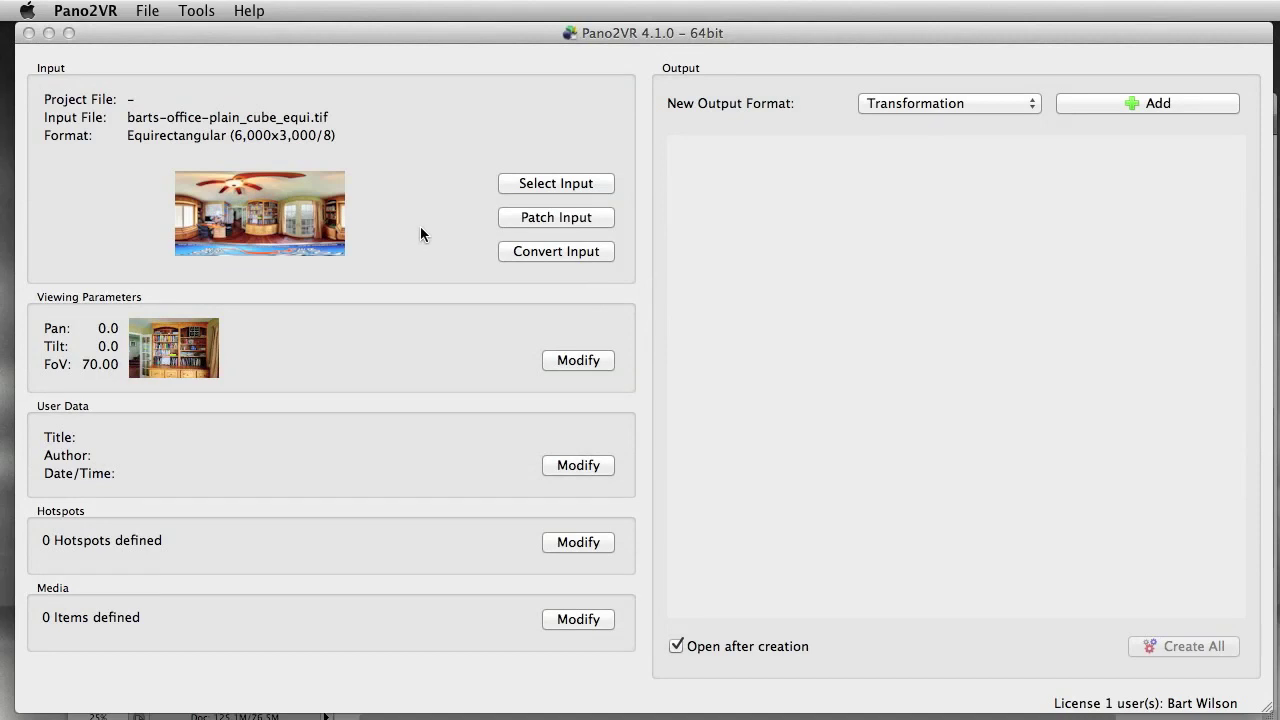
Step: Quit Pano2VR without saving the project changes and return to Photoshop
mouse_move(393, 227)
left_mouse_down()
mouse_move(139, 230)
mouse_move(135, 277)
mouse_move(362, 271)
mouse_move(365, 229)
mouse_move(341, 260)
mouse_move(310, 260)
mouse_move(310, 327)
mouse_move(331, 272)
left_mouse_up()
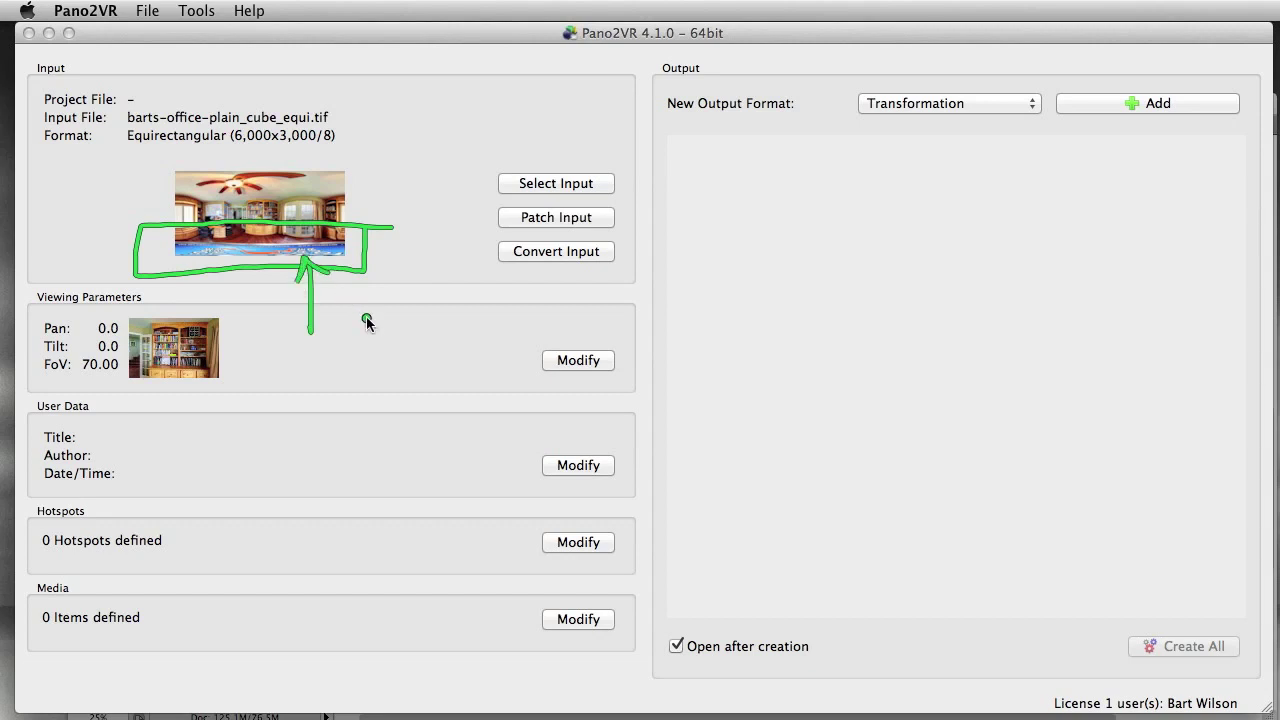
key("Escape")
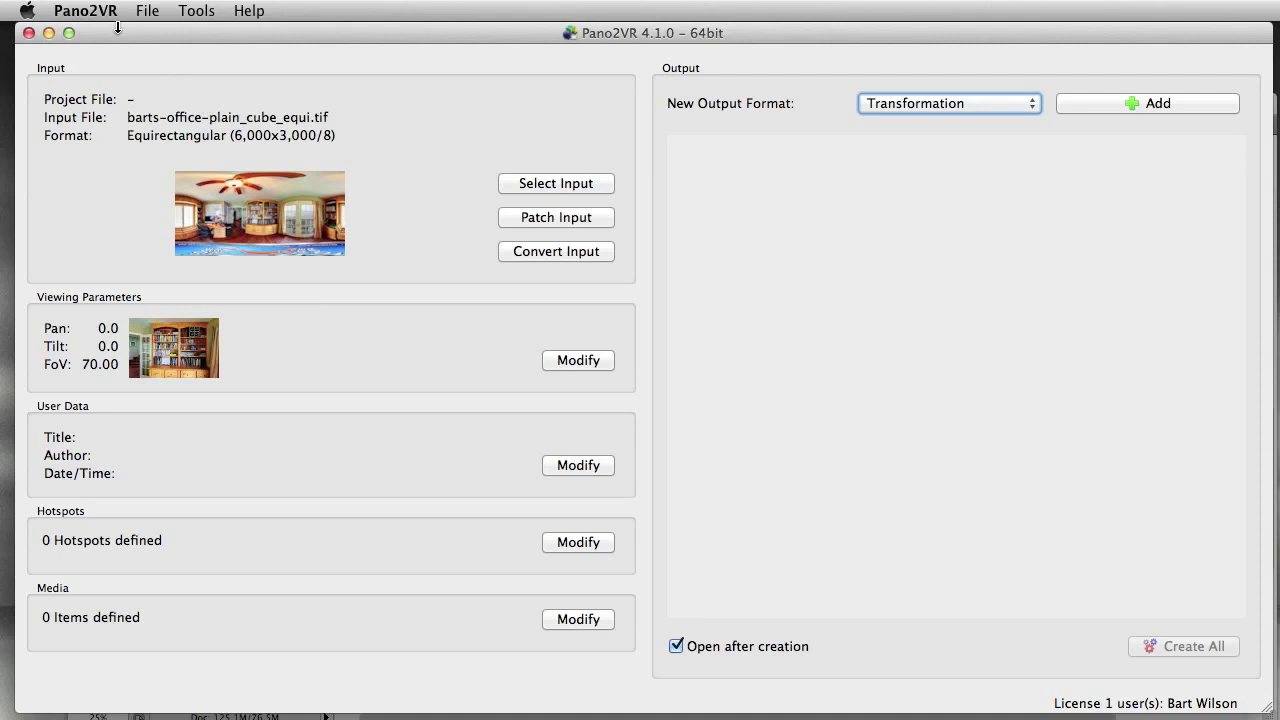
left_click(110, 10)
left_click(160, 196)
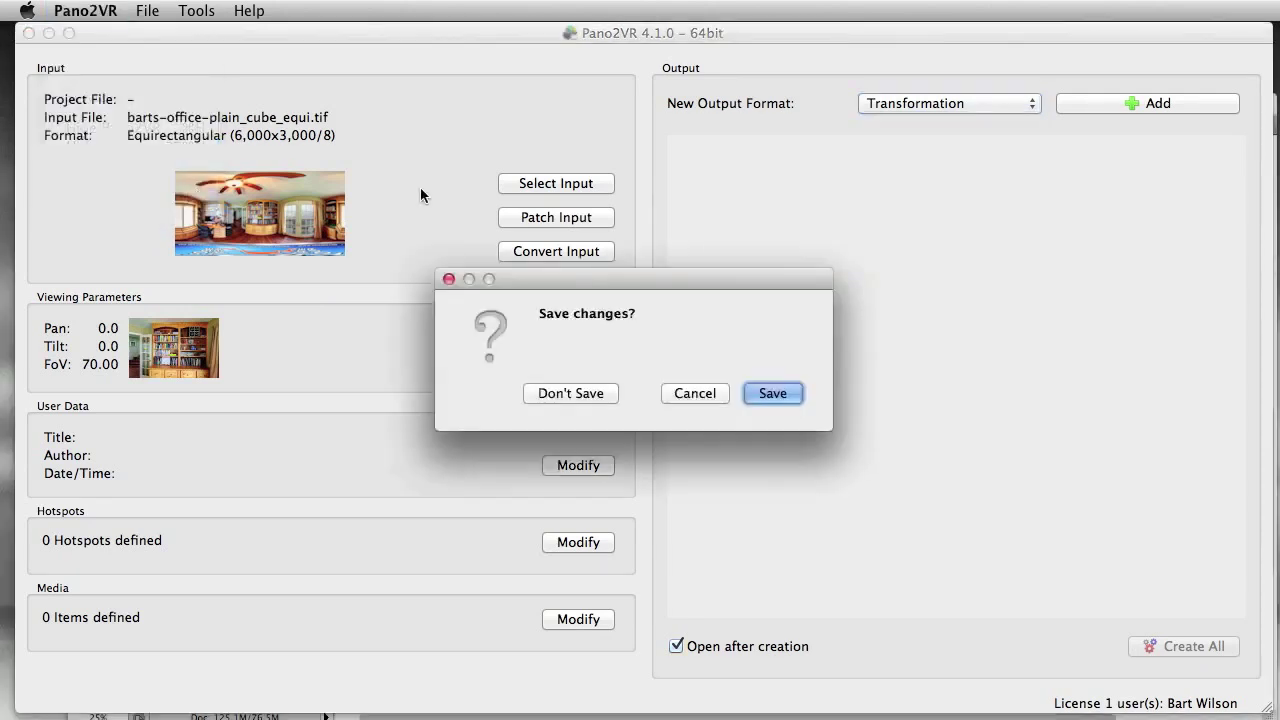
left_click(587, 394)
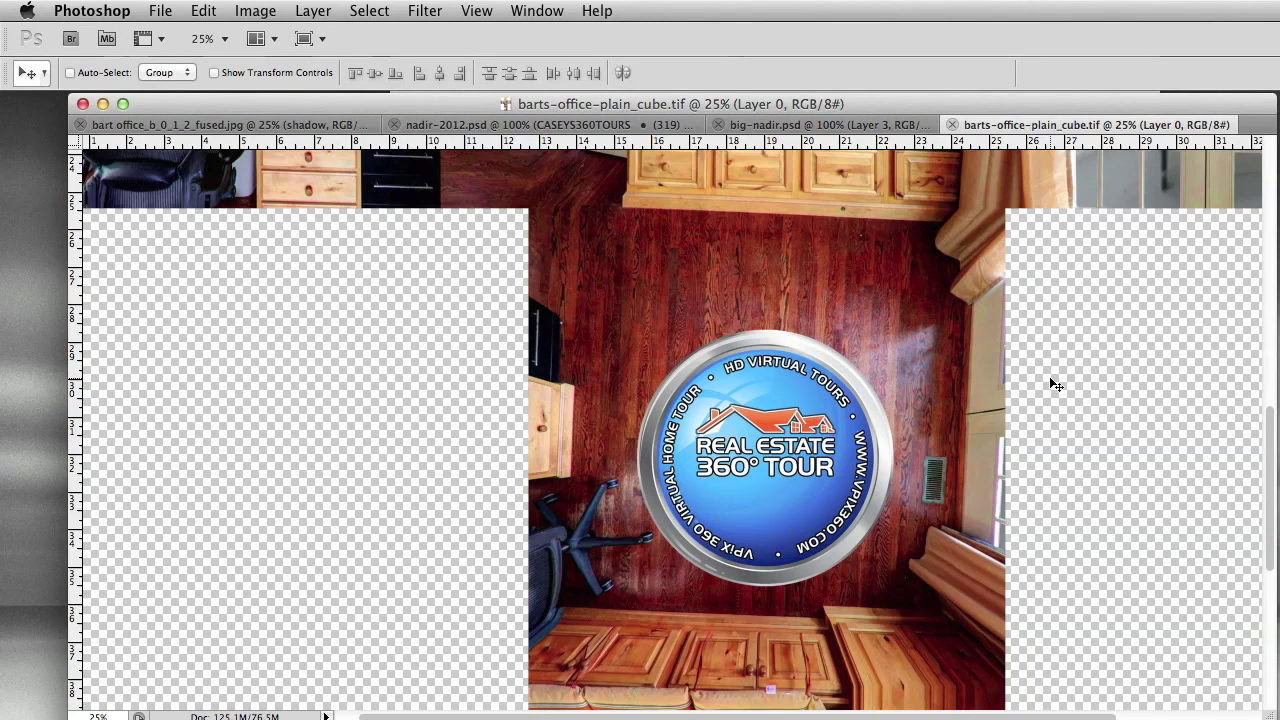
Step: Close the cube cross image and open barts-office-plain_cube_equi.tif from the barts home folder
key("super+w")
key("super+o")
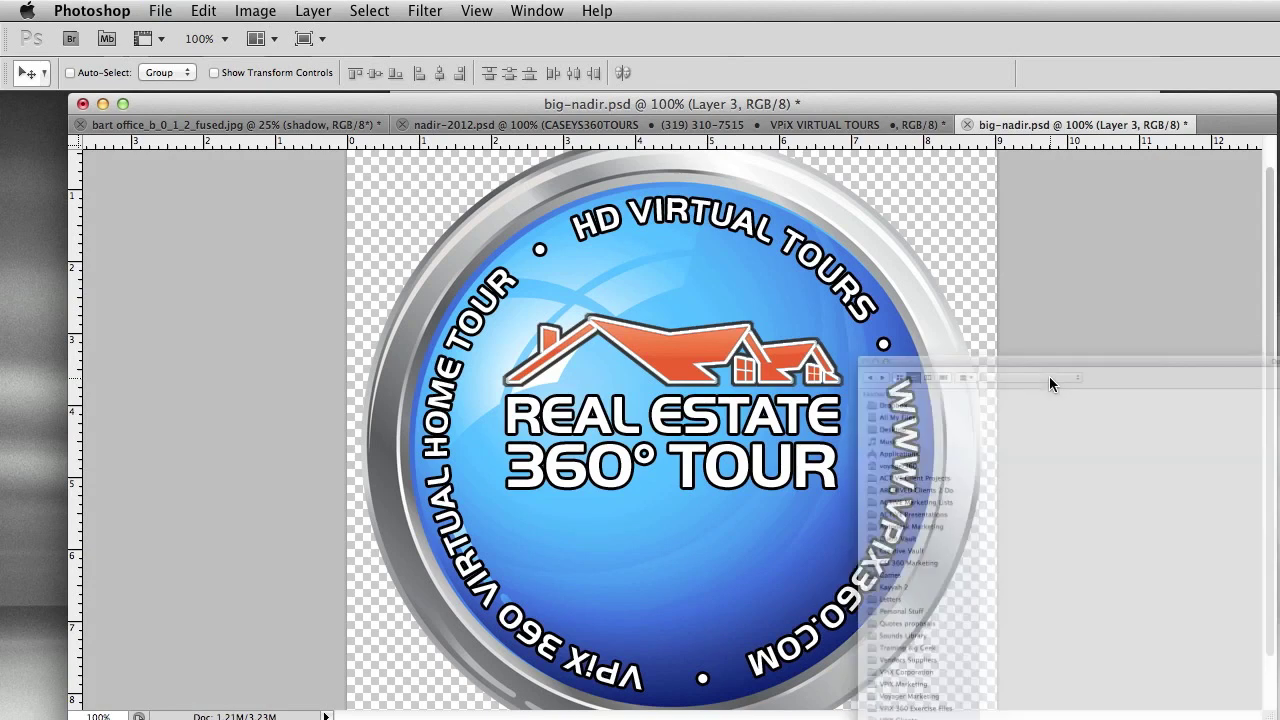
left_click_drag(960, 68, 690, 88)
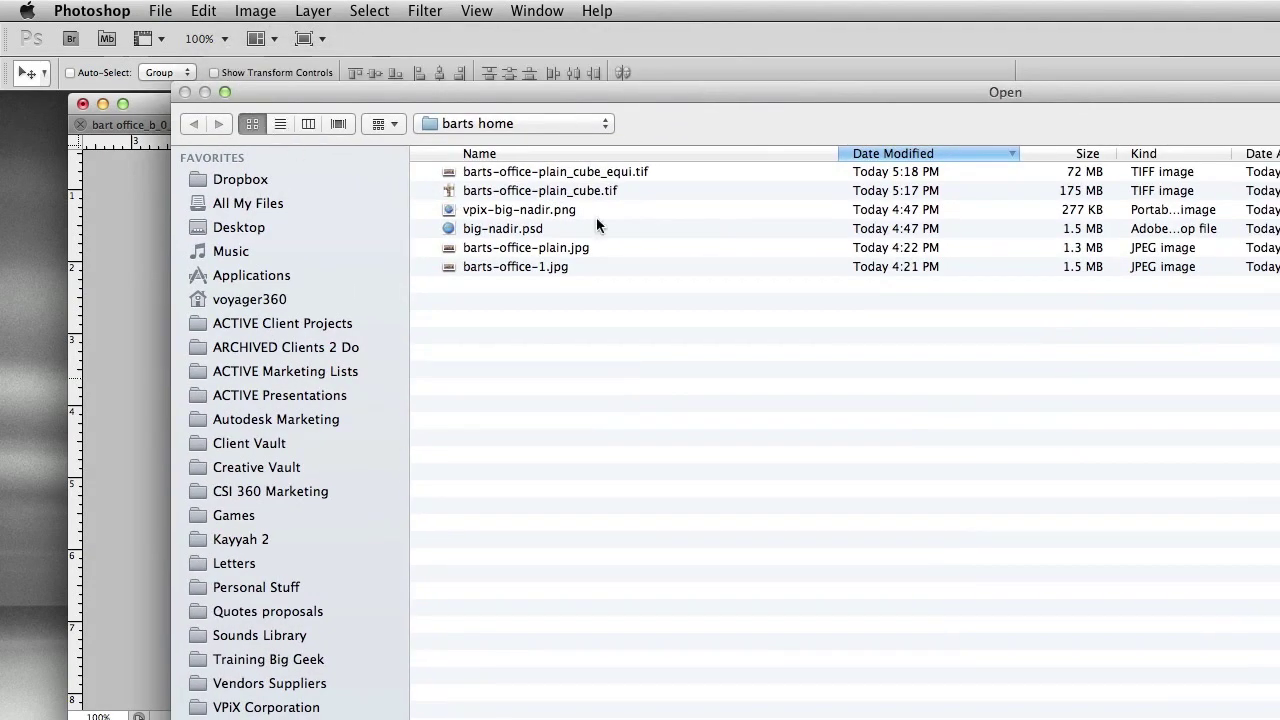
left_click(624, 199)
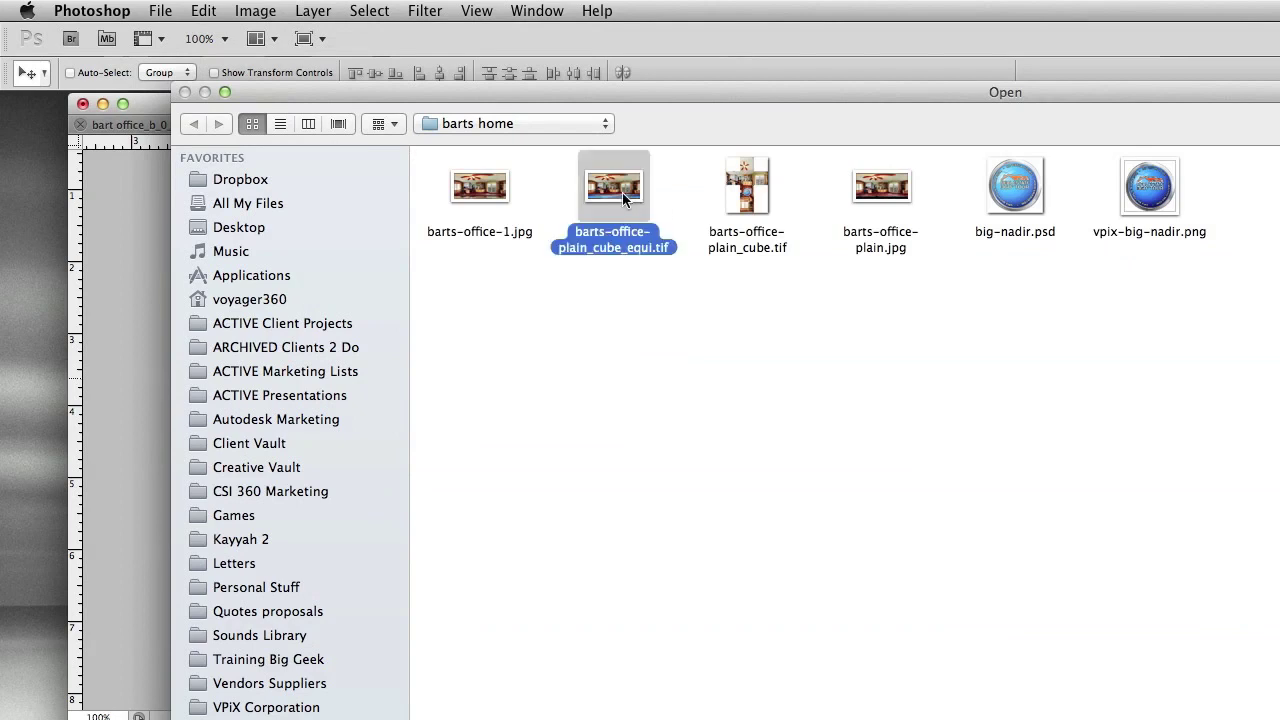
double_click(616, 188)
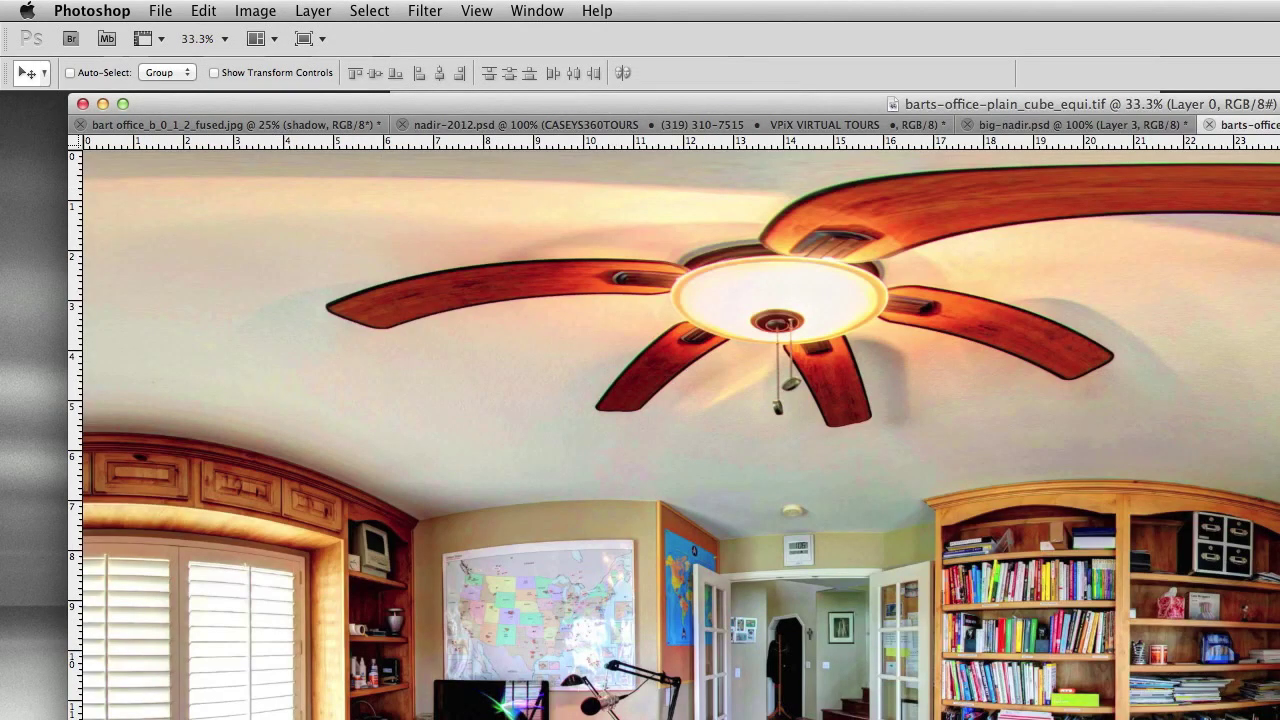
Step: Examine the equirectangular panorama, especially the stretched logo along its lower edge, and check the document size
mouse_move(1279, 719)
left_mouse_down()
mouse_move(1202, 648)
mouse_move(1279, 719)
left_mouse_up()
left_click_drag(1129, 700, 989, 372)
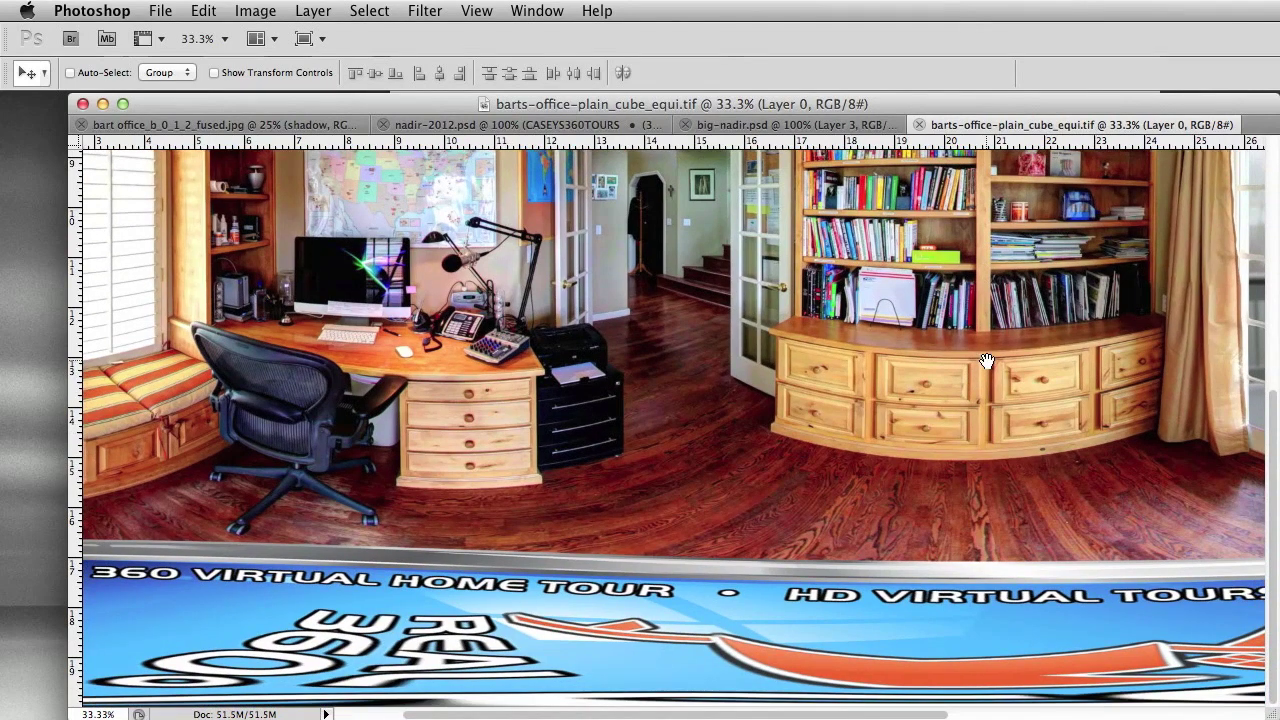
left_click_drag(1003, 519, 506, 509)
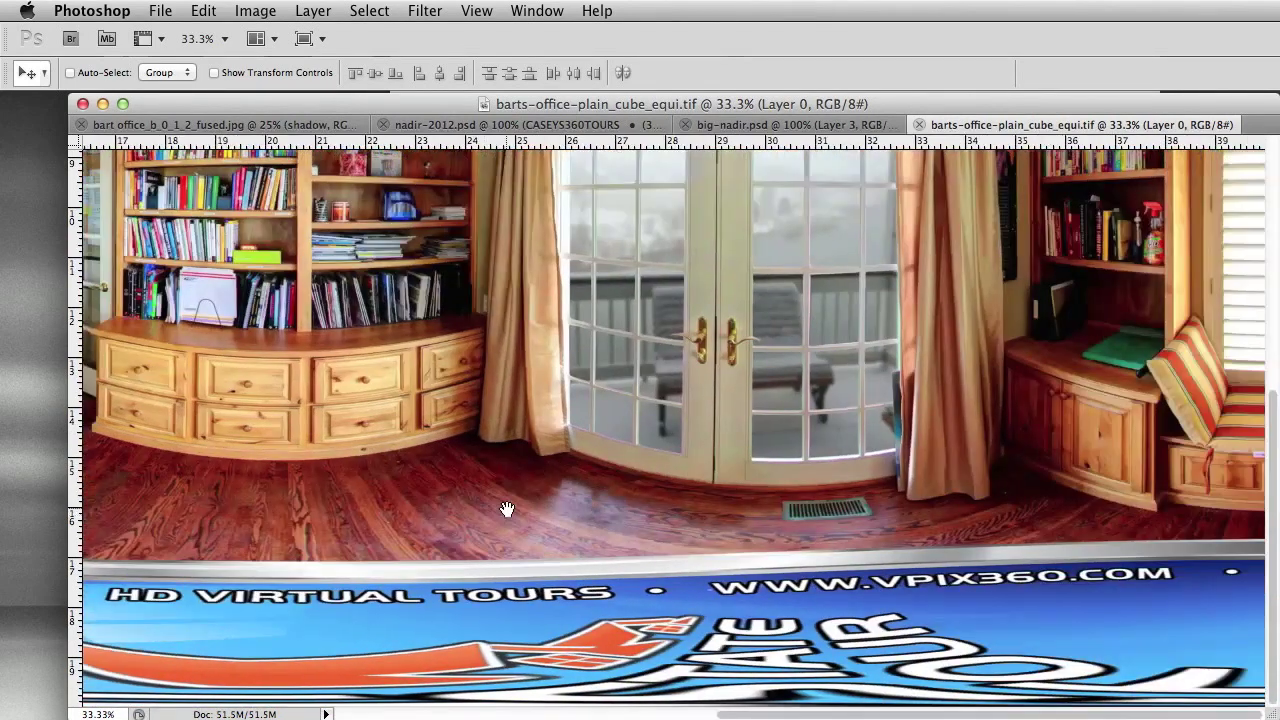
scroll(720, 645, "left", 10)
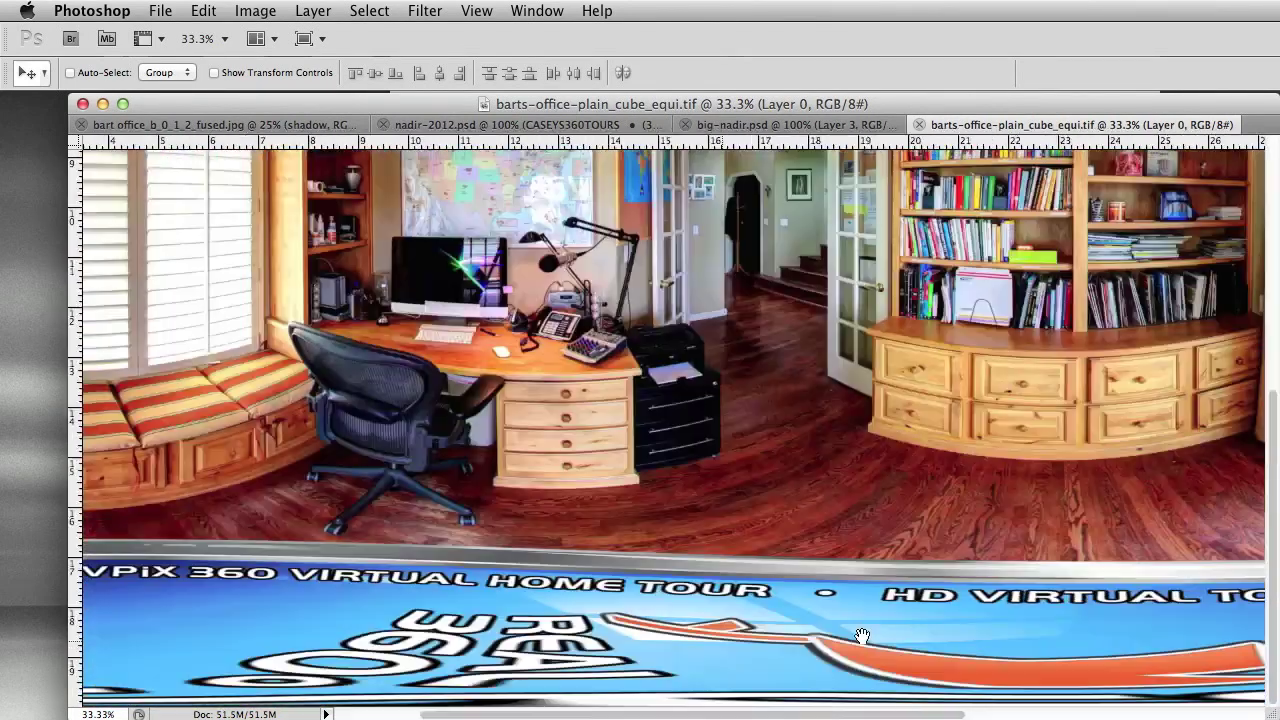
scroll(734, 641, "right", 10)
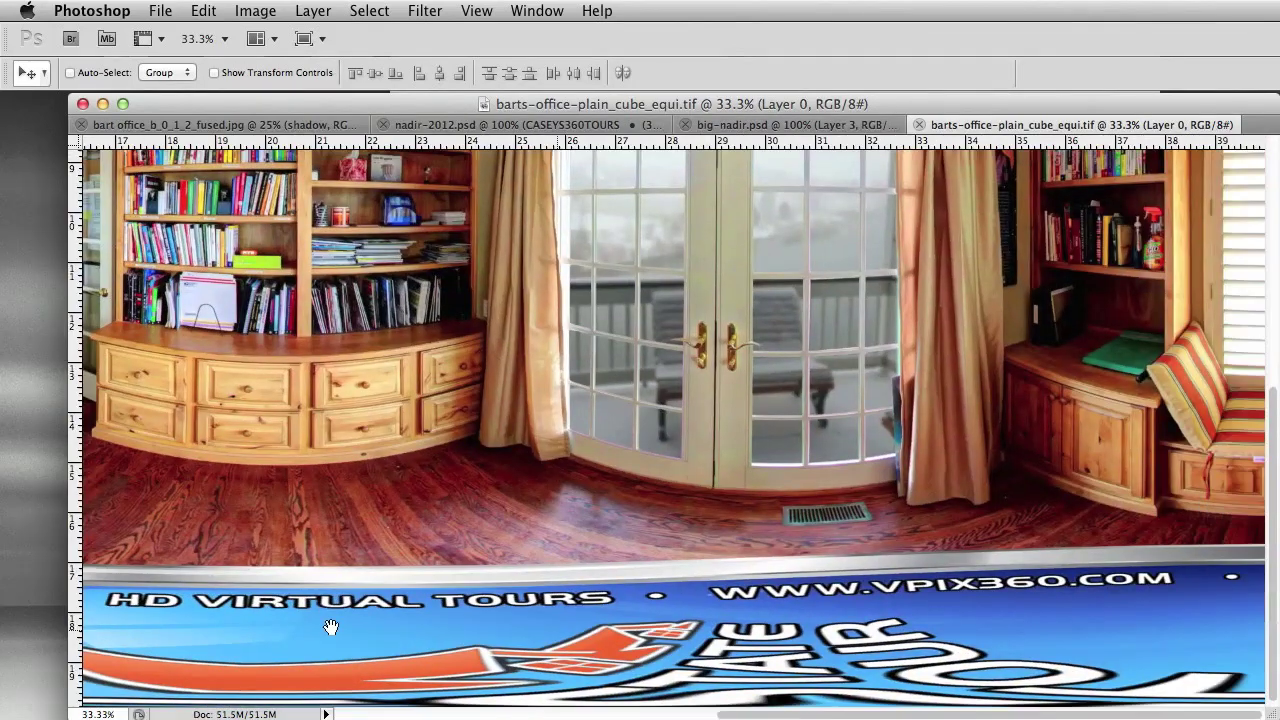
scroll(777, 540, "up", 5)
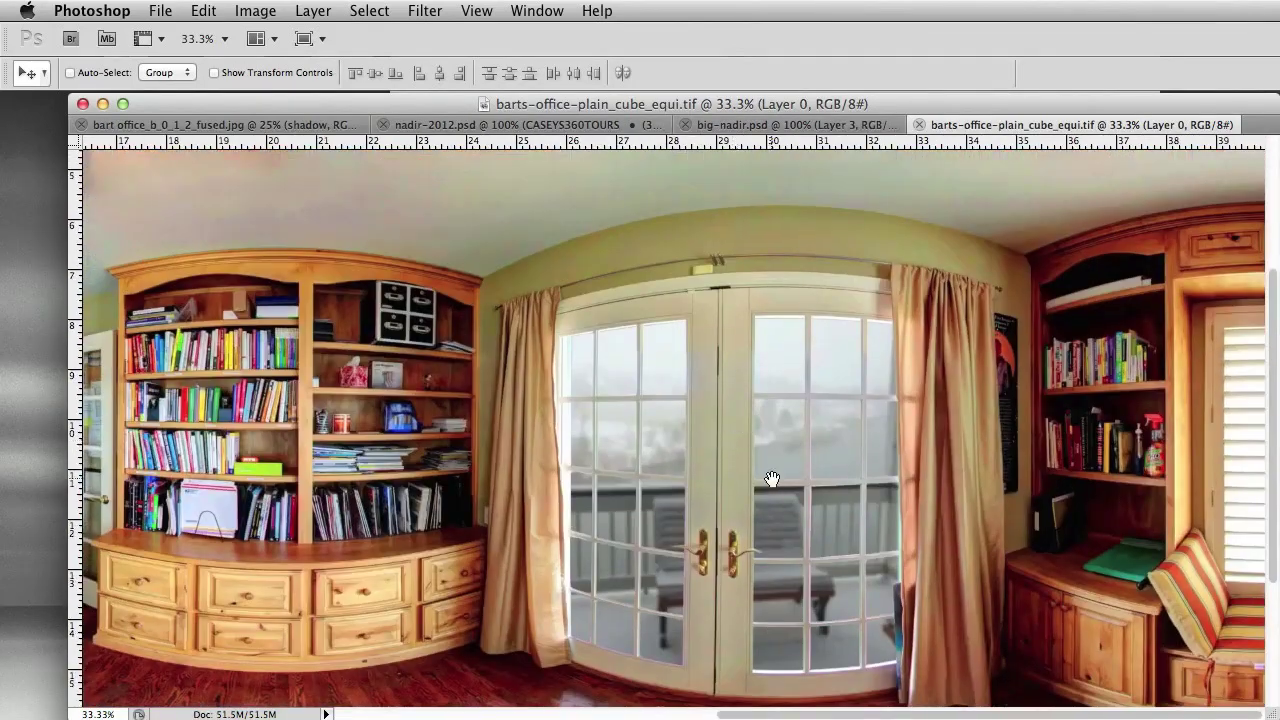
scroll(766, 480, "down", 5)
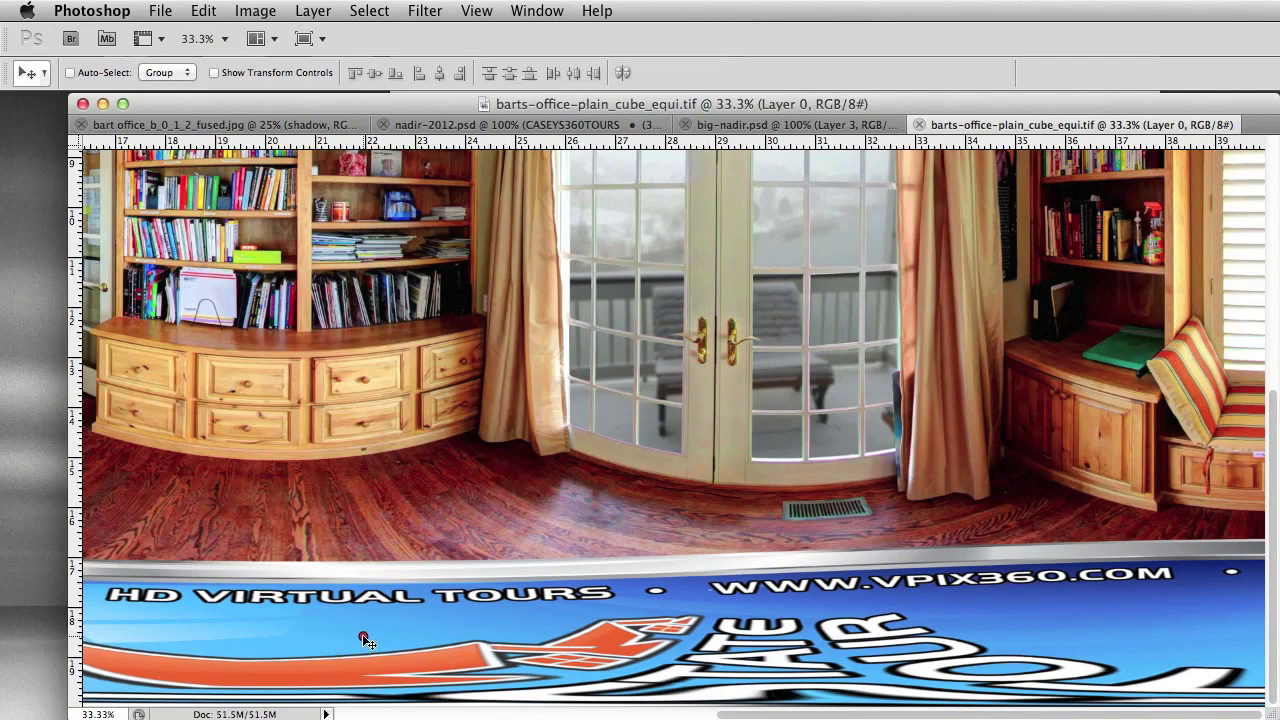
mouse_move(370, 652)
left_mouse_down()
mouse_move(220, 659)
mouse_move(163, 695)
mouse_move(304, 715)
mouse_move(320, 674)
mouse_move(283, 652)
mouse_move(268, 689)
mouse_move(243, 707)
mouse_move(253, 673)
mouse_move(230, 708)
left_mouse_up()
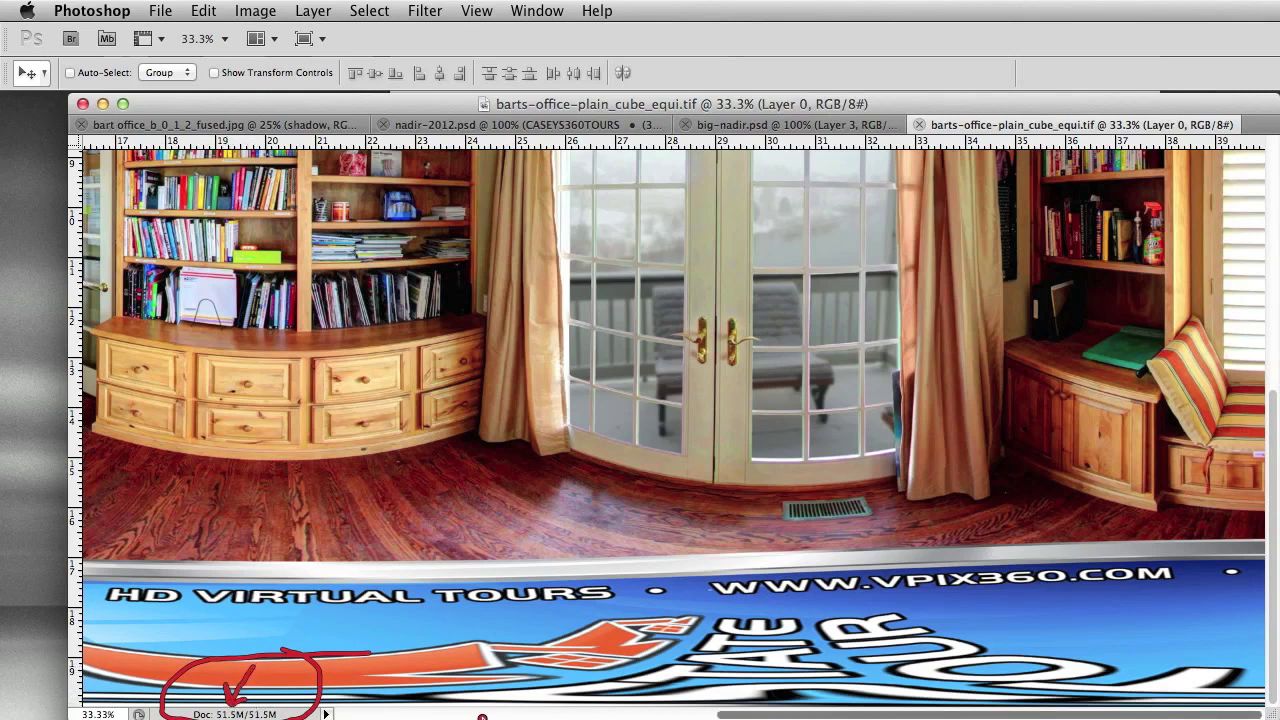
Step: Export the panorama with Save for Web & Devices as a medium-quality (40) JPEG named barts-office-360.jpg in the barts home folder
left_click(158, 10)
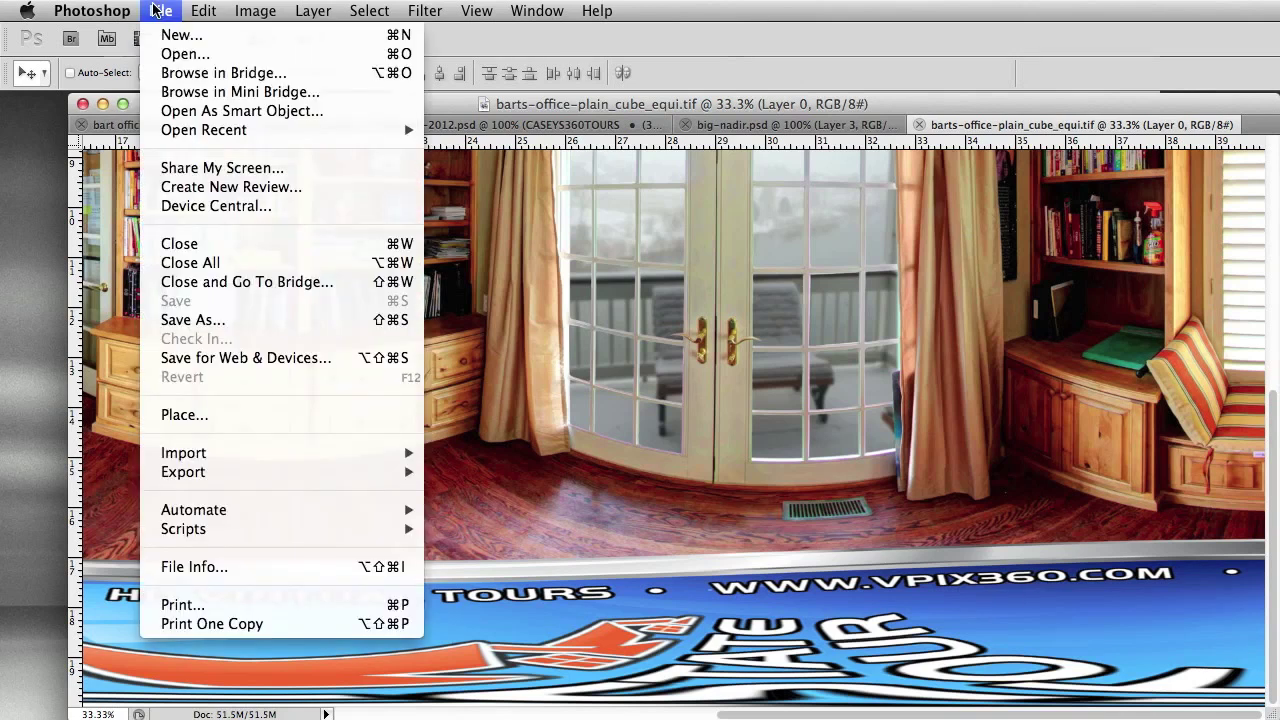
left_click(368, 358)
left_click_drag(1146, 320, 622, 282)
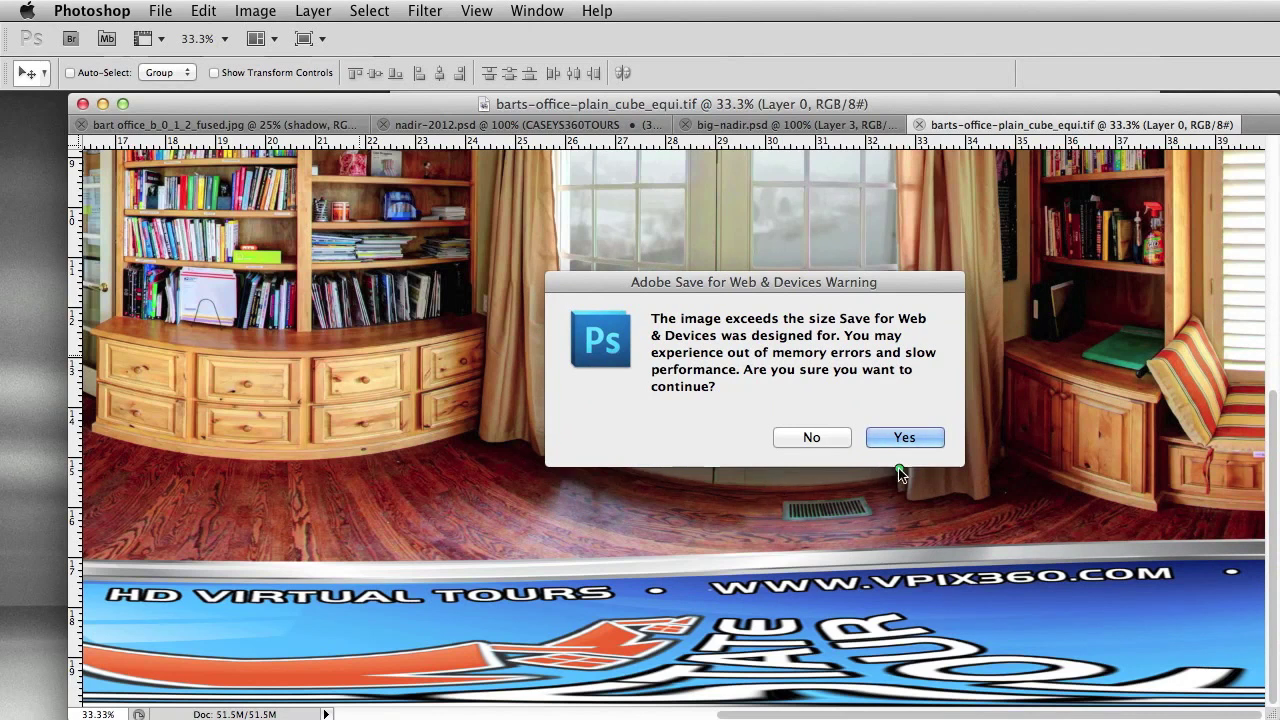
mouse_move(913, 478)
left_mouse_down()
mouse_move(946, 472)
mouse_move(958, 436)
mouse_move(886, 420)
mouse_move(887, 486)
left_mouse_up()
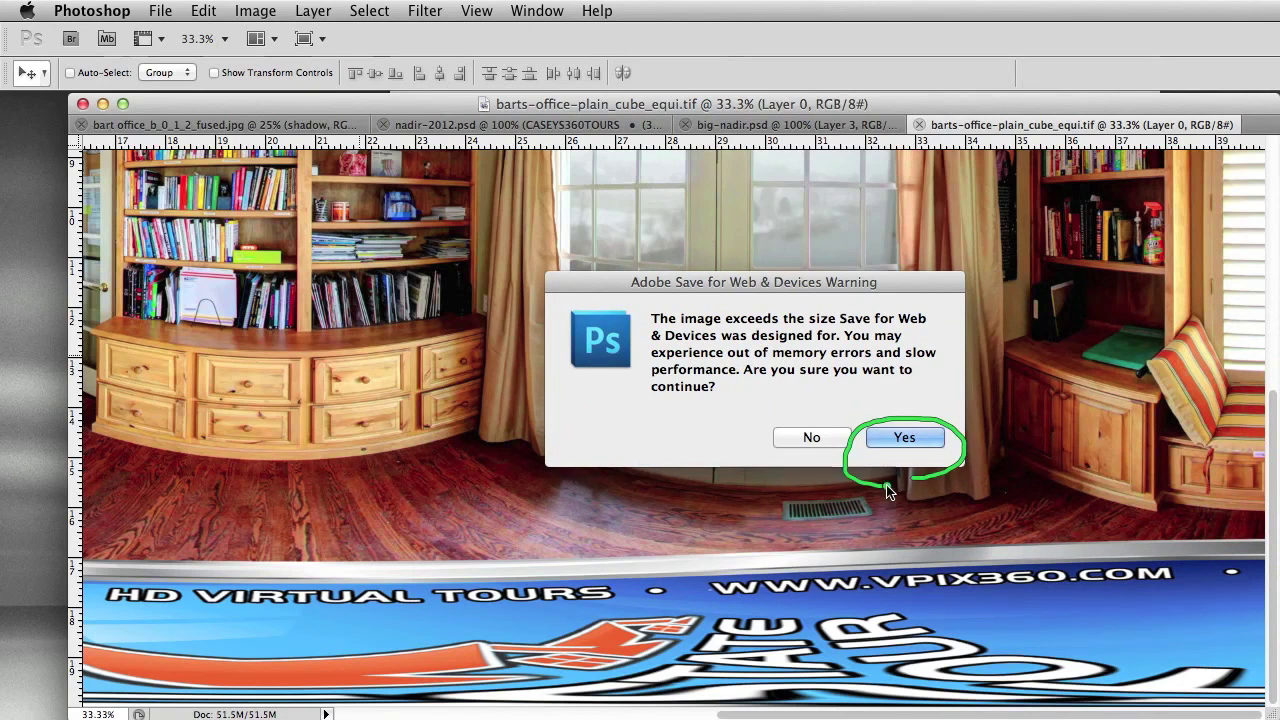
left_click(932, 437)
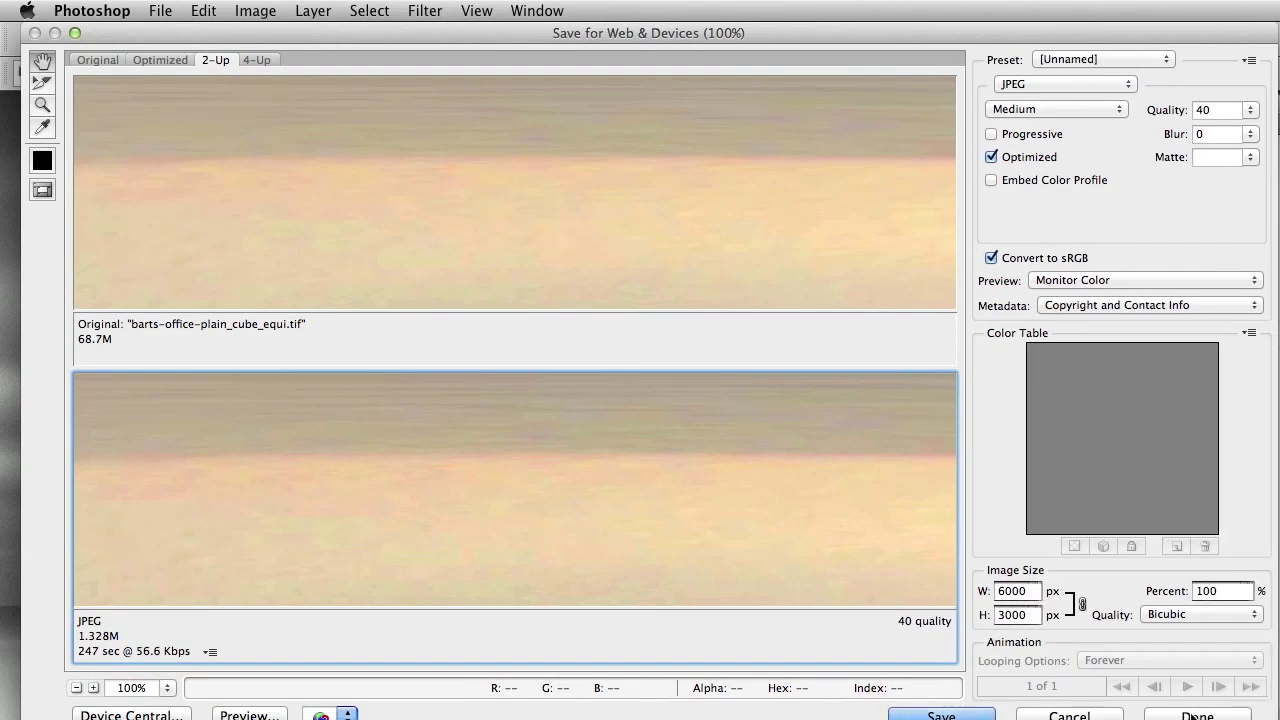
left_click(985, 716)
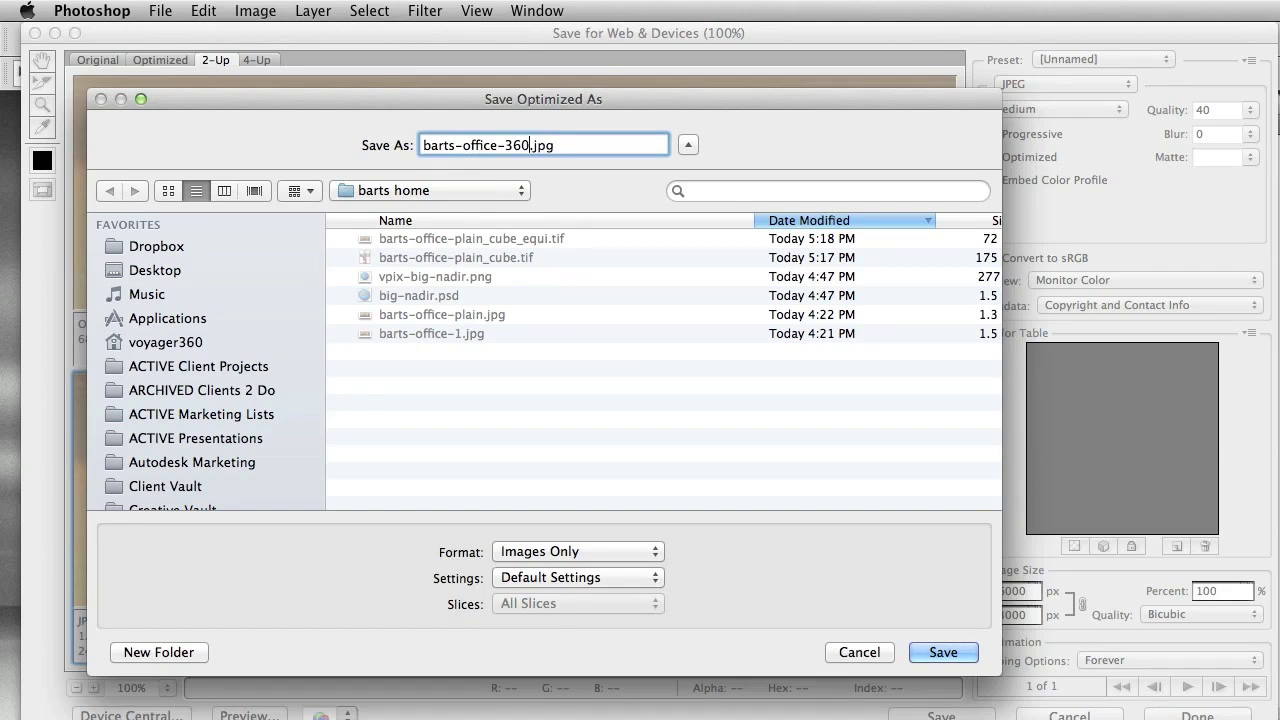
key("Return")
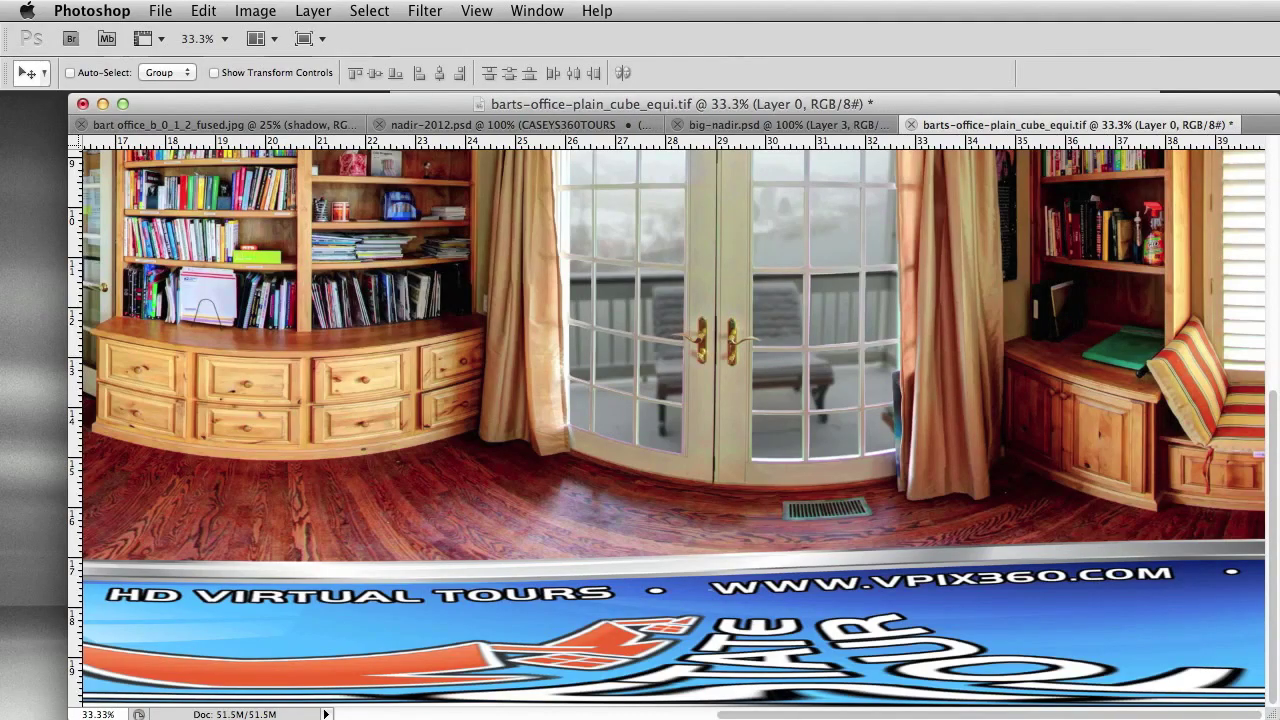